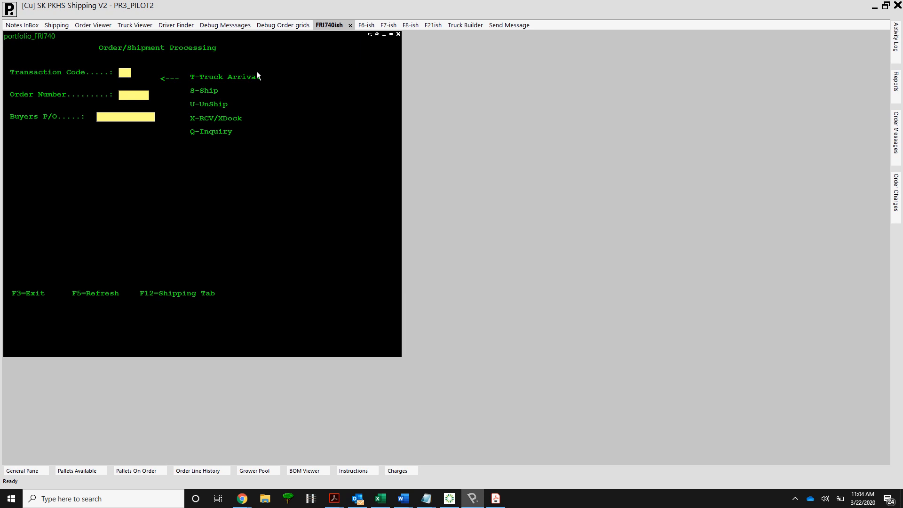
Open the truck arrival (transaction code T) for the order number listed in Word's Pretend Clipboard.docx
{"action": "left_click", "coordinate": [125, 74]}
{"action": "type", "text": "T"}
{"action": "mouse_move", "coordinate": [403, 498]}
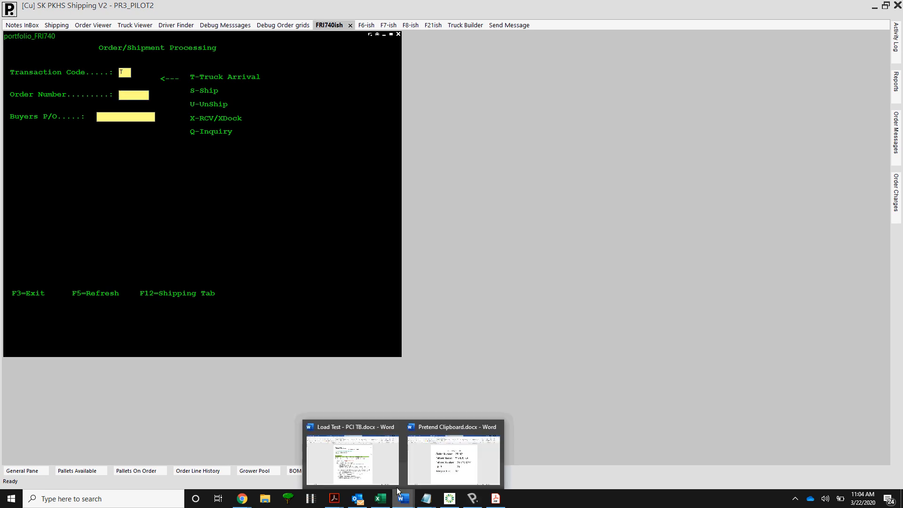
{"action": "left_click", "coordinate": [430, 464]}
{"action": "left_click_drag", "start_coordinate": [535, 188], "coordinate": [468, 191]}
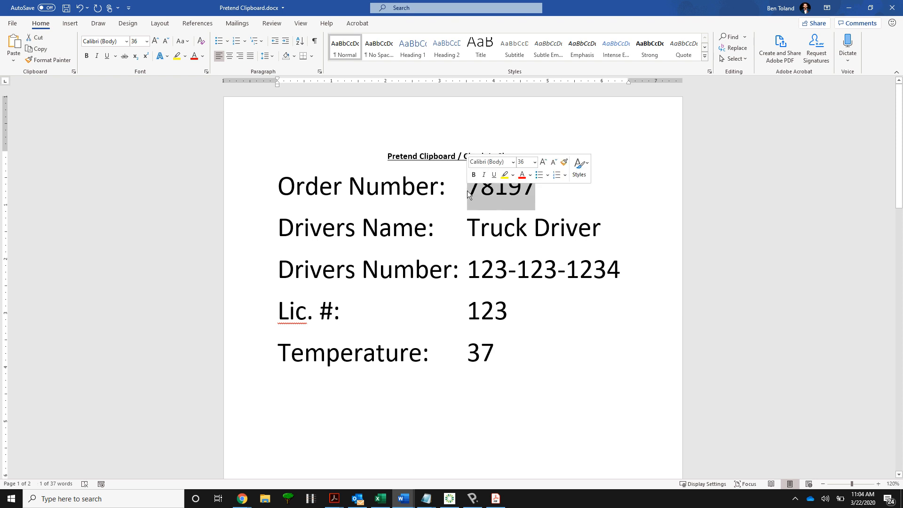
{"action": "key", "text": "Right"}
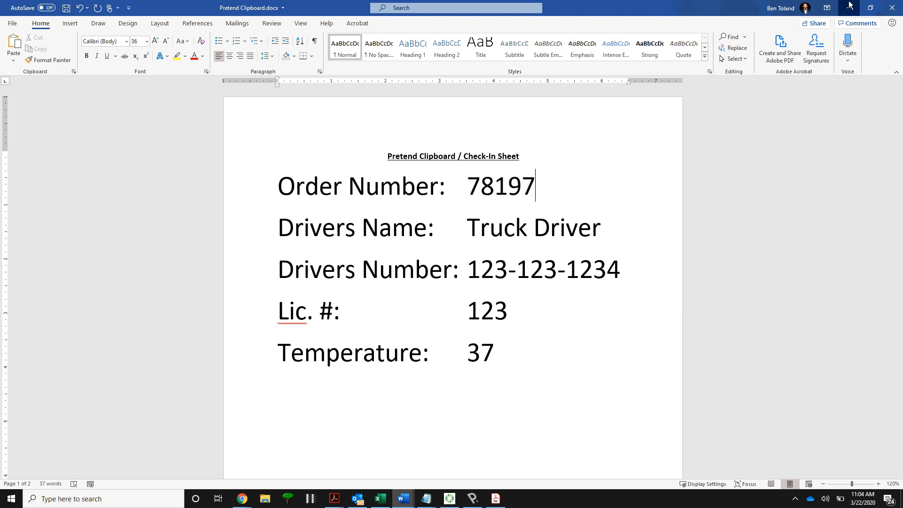
{"action": "left_click", "coordinate": [850, 6]}
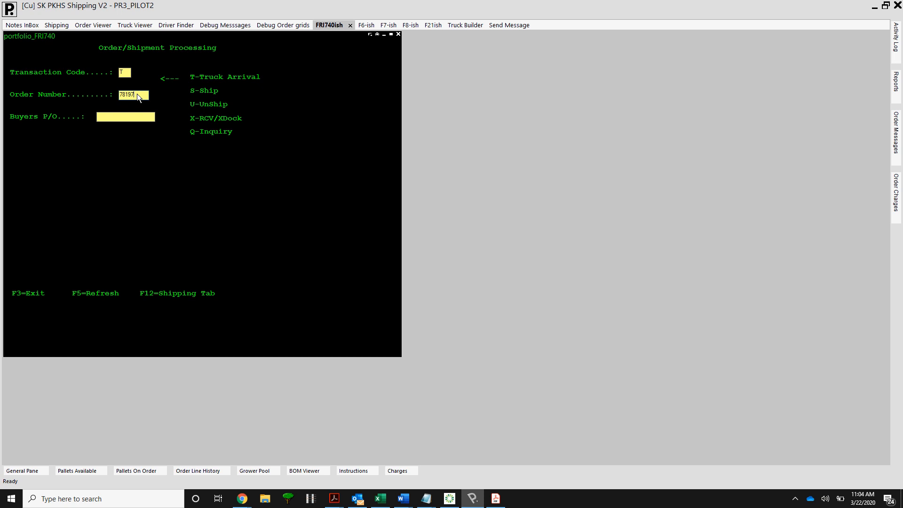
{"action": "key", "text": "Return"}
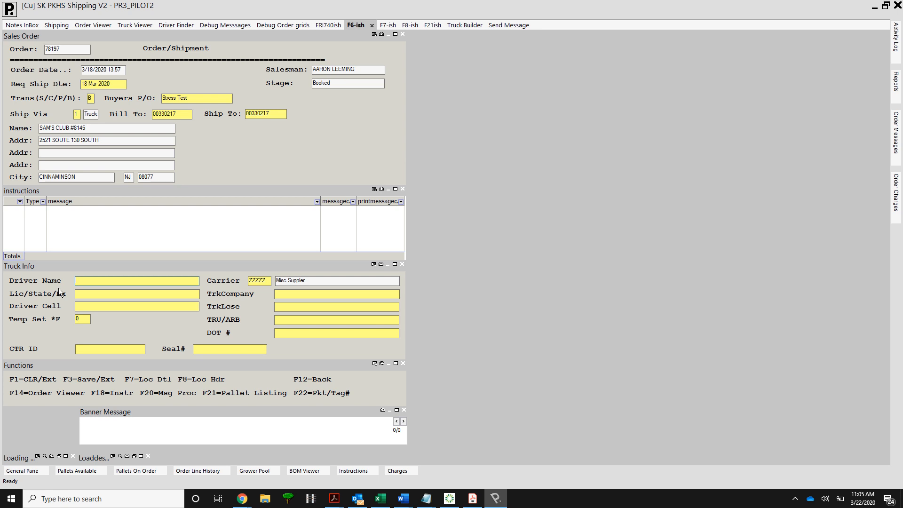
Enter the driver's name, licence number with state CA, and cell number from the clipboard sheet, and set the temperature to 37 °F
{"action": "type", "text": "Driver"}
{"action": "key", "text": "Tab"}
{"action": "type", "text": "123"}
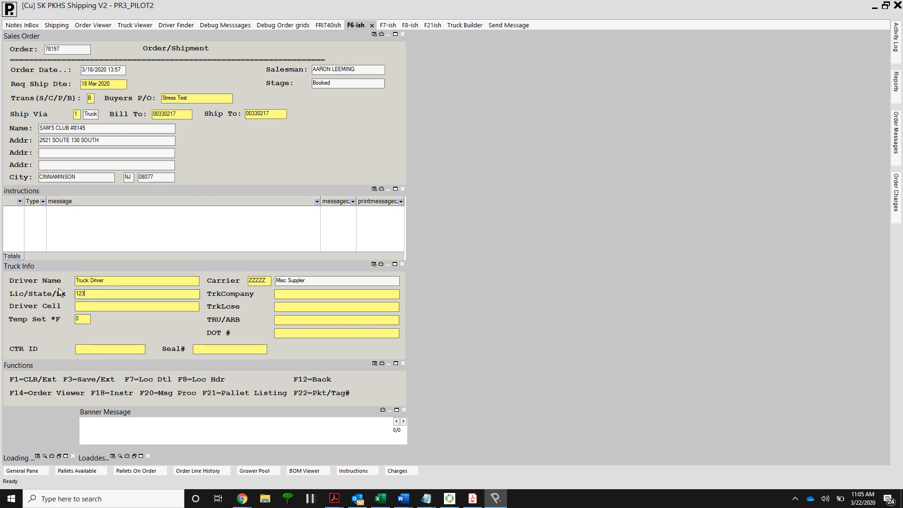
{"action": "type", "text": "CA"}
{"action": "key", "text": "Tab"}
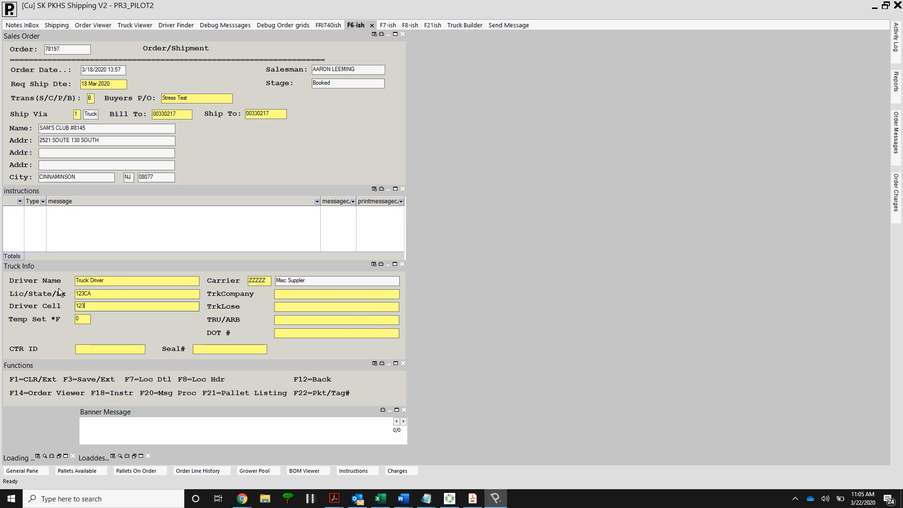
{"action": "type", "text": "123-123-1234"}
{"action": "key", "text": "Tab"}
{"action": "type", "text": "3"}
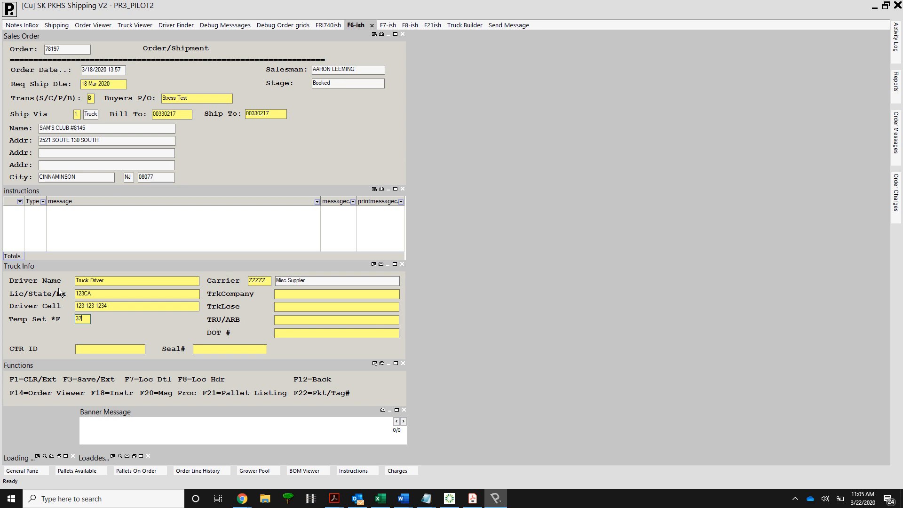
{"action": "key", "text": "Return"}
{"action": "key", "text": "Left"}
Set both the CTR ID and the seal number in the truck info to 123
{"action": "key", "text": "Tab"}
{"action": "type", "text": "123"}
{"action": "key", "text": "Tab"}
{"action": "type", "text": "123"}
{"action": "key", "text": "Tab"}
{"action": "key", "text": "Tab"}
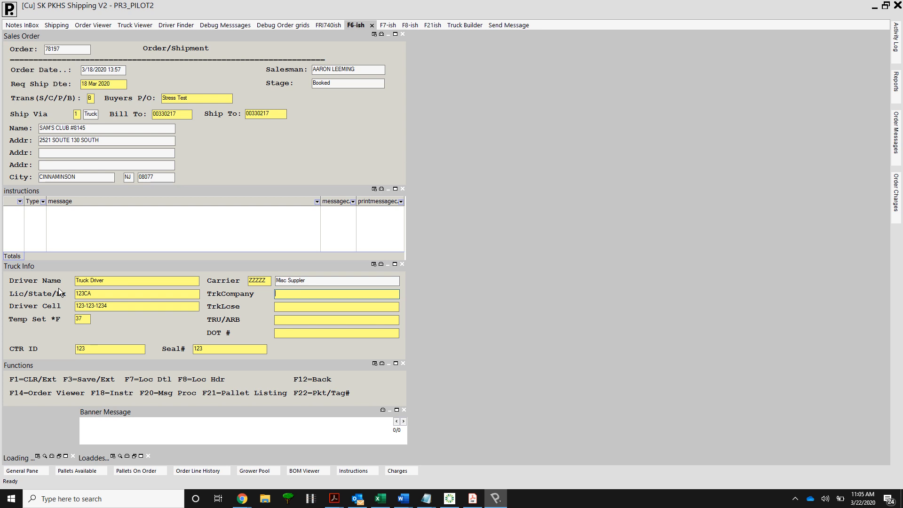
Set the trucking company to Truck Company and enter 123 for the truck licence, TRU/ARB and DOT number
{"action": "type", "text": "Truck Company"}
{"action": "key", "text": "Tab"}
{"action": "type", "text": "123"}
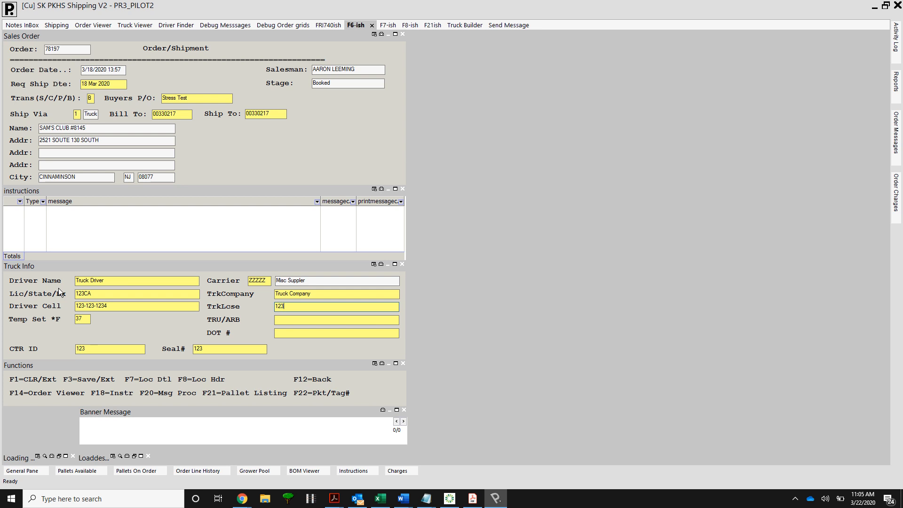
{"action": "key", "text": "Tab"}
{"action": "type", "text": "123"}
{"action": "key", "text": "Tab"}
{"action": "type", "text": "123"}
{"action": "key", "text": "shift+Left"}
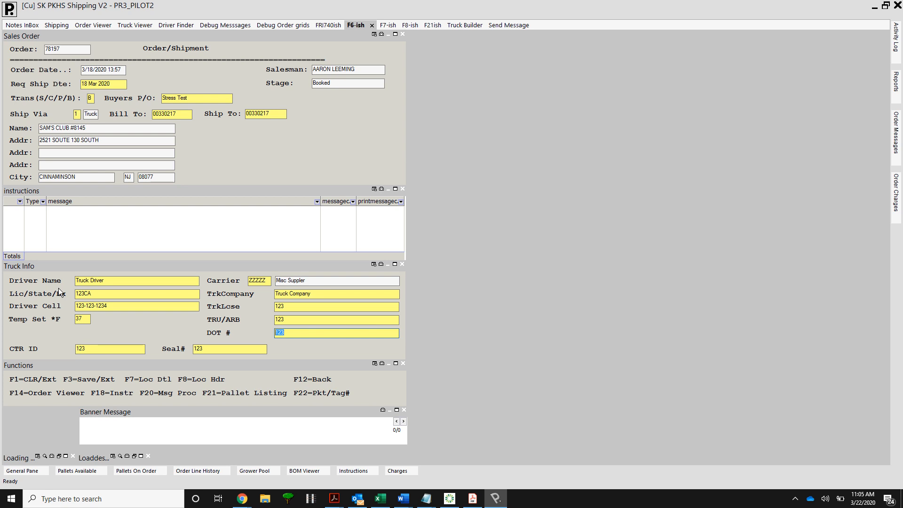
{"action": "key", "text": "Left"}
{"action": "key", "text": "Right"}
{"action": "key", "text": "Right"}
Check the order's location detail and location header screens, and print the load sheet to the screen
{"action": "key", "text": "F7"}
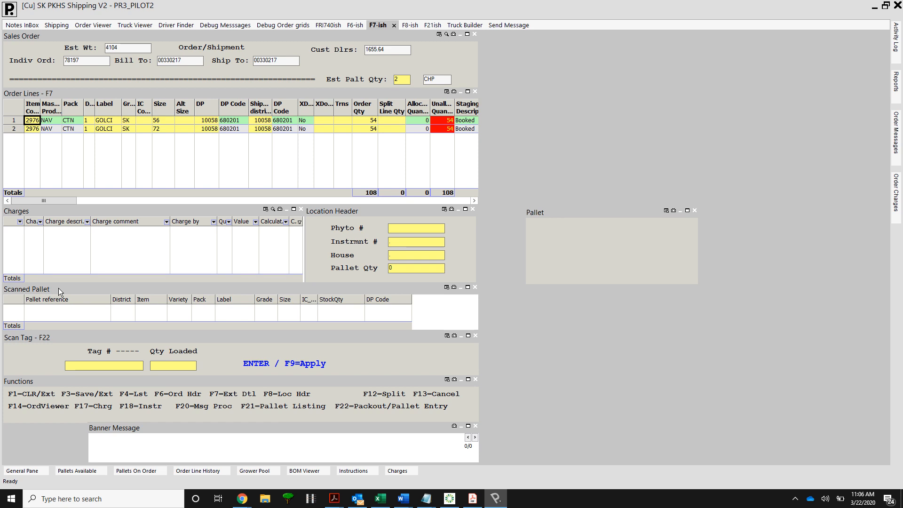
{"action": "key", "text": "F8"}
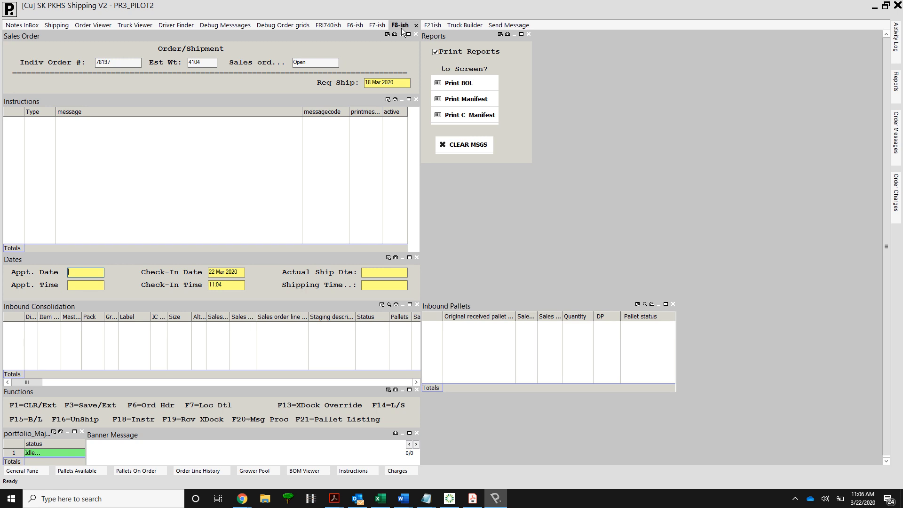
{"action": "key", "text": "F6"}
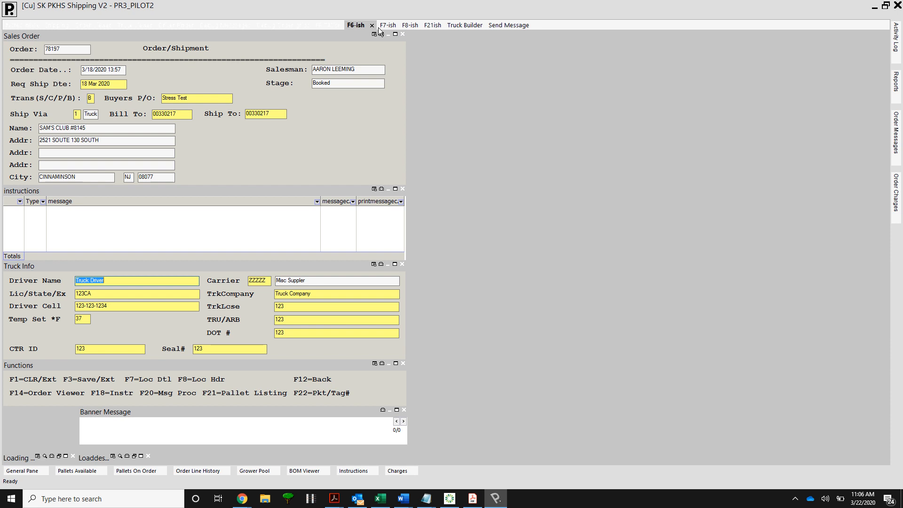
{"action": "left_click", "coordinate": [389, 27]}
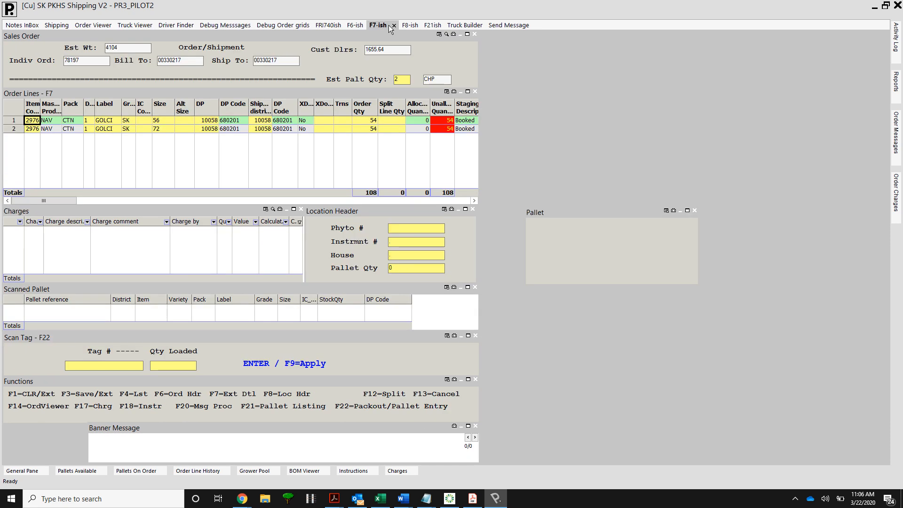
{"action": "left_click", "coordinate": [417, 30]}
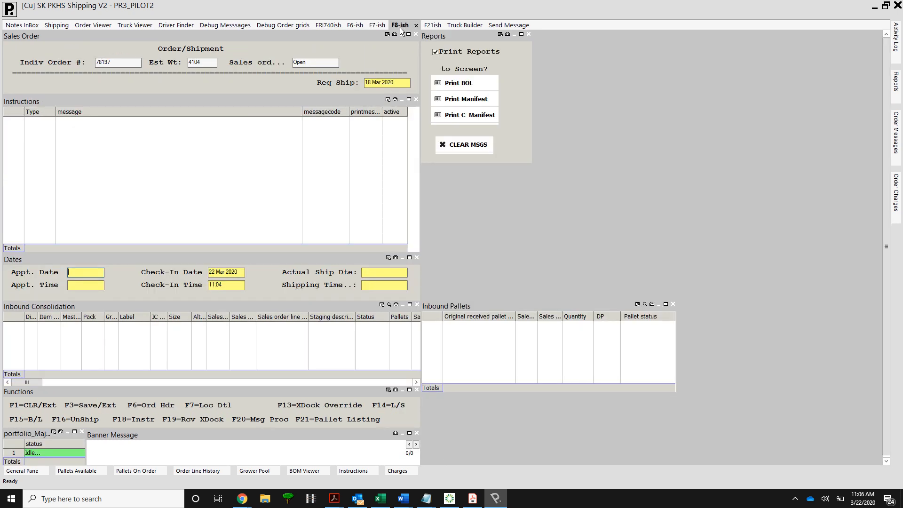
{"action": "left_click", "coordinate": [435, 51]}
{"action": "key", "text": "shift+F2"}
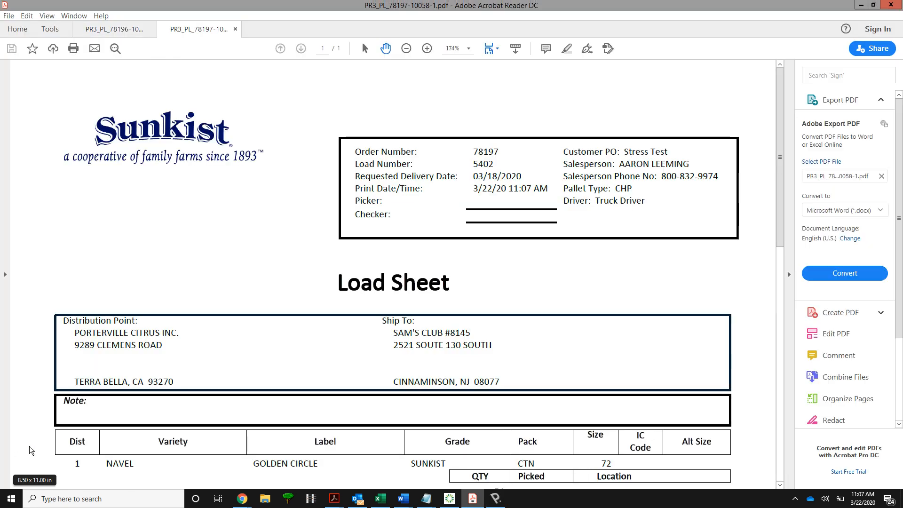
Examine the load sheet's order information, distribution point, ship-to address, note and order lines, and return to the shipping system
{"action": "scroll", "coordinate": [317, 299], "scroll_direction": "down", "scroll_amount": 3}
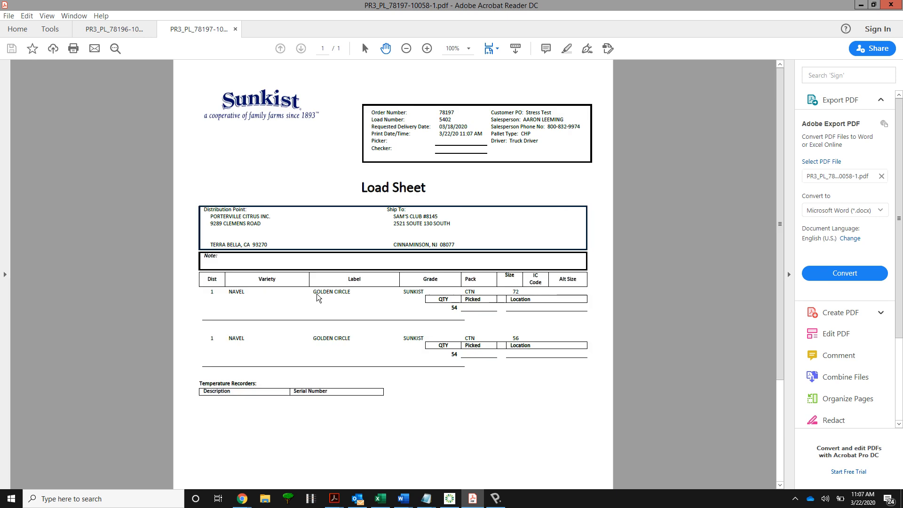
{"action": "scroll", "coordinate": [317, 298], "scroll_direction": "down", "scroll_amount": 3}
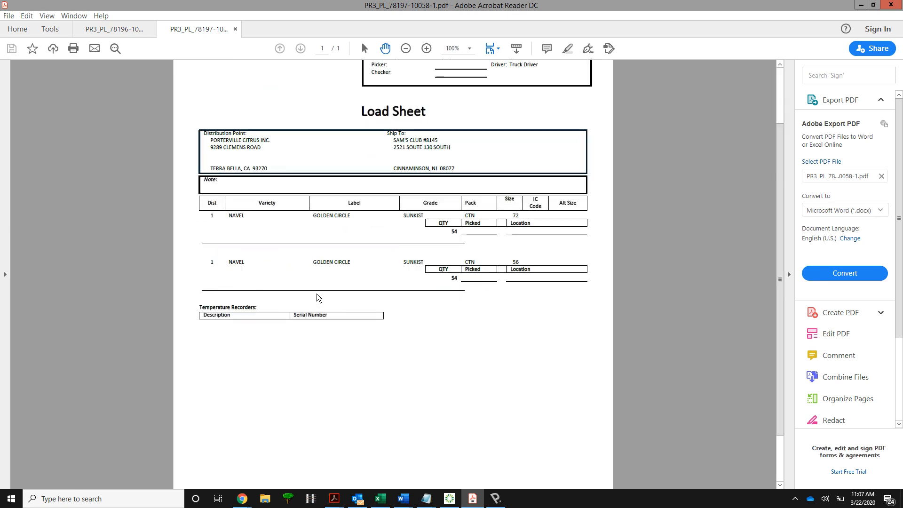
{"action": "scroll", "coordinate": [317, 298], "scroll_direction": "up", "scroll_amount": 3}
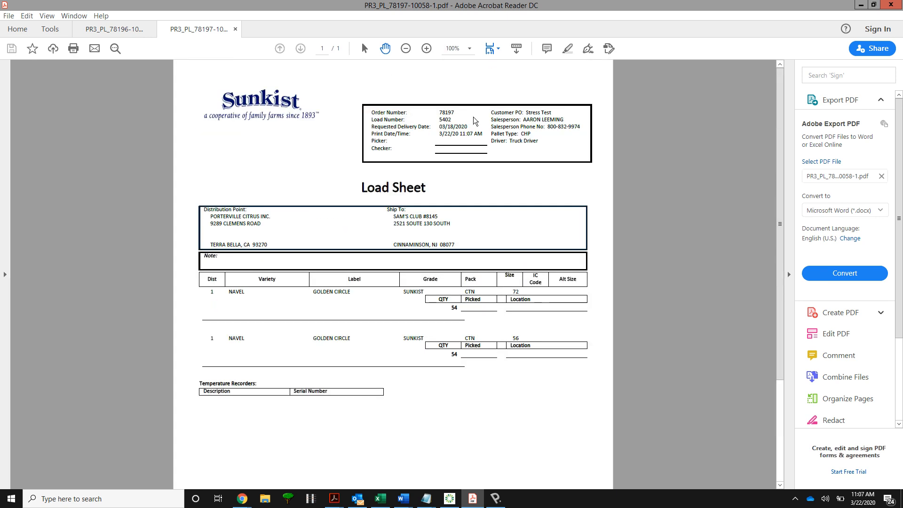
{"action": "mouse_move", "coordinate": [443, 115]}
{"action": "left_mouse_down"}
{"action": "mouse_move", "coordinate": [454, 115]}
{"action": "mouse_move", "coordinate": [431, 122]}
{"action": "left_mouse_up"}
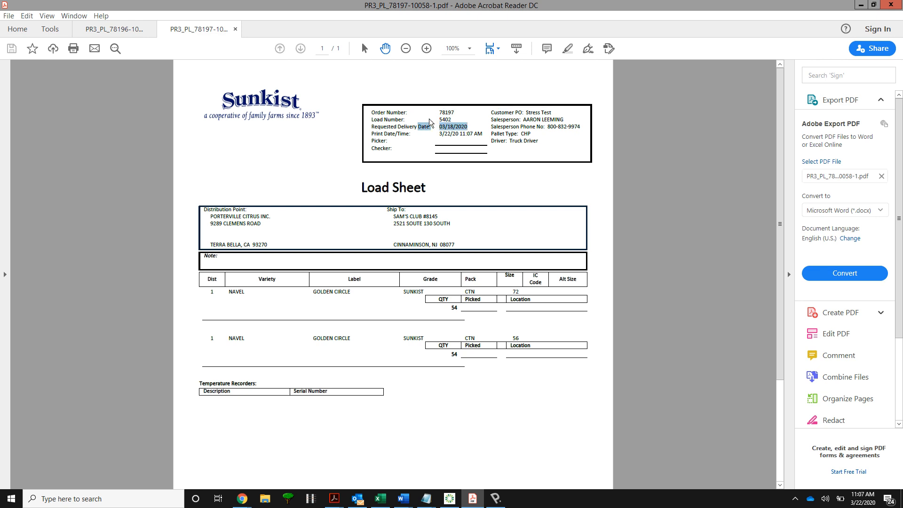
{"action": "left_click", "coordinate": [455, 132]}
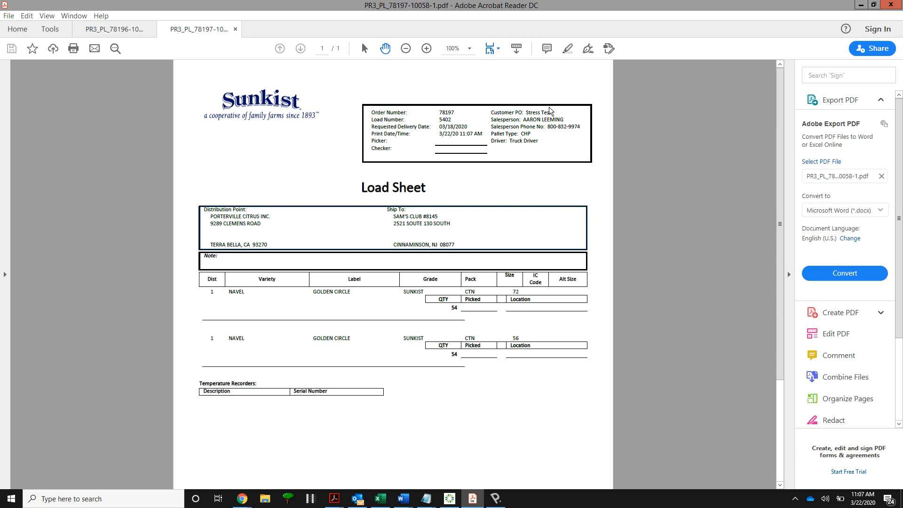
{"action": "triple_click", "coordinate": [264, 218]}
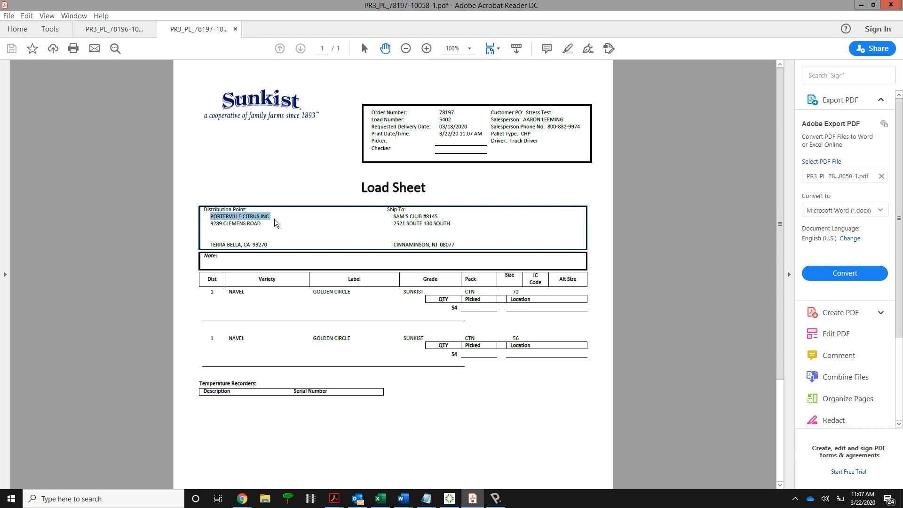
{"action": "left_click", "coordinate": [400, 224]}
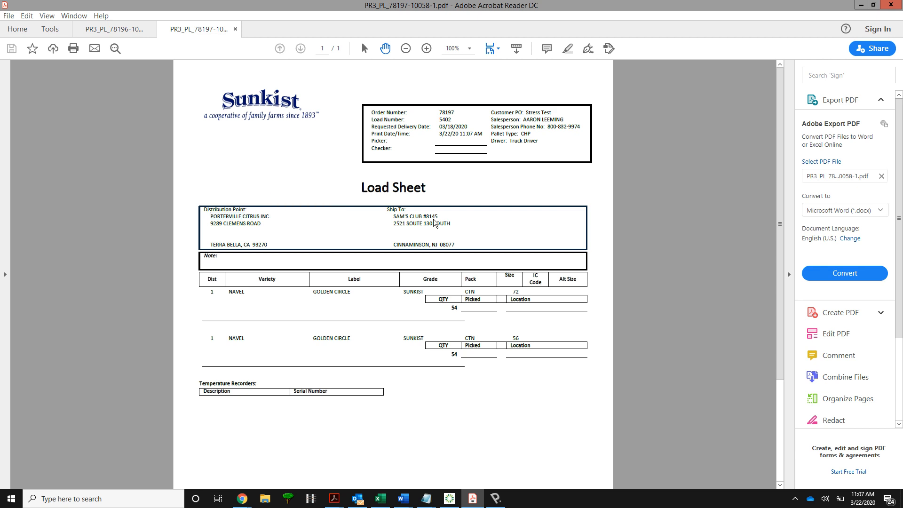
{"action": "left_click_drag", "start_coordinate": [434, 219], "coordinate": [395, 216]}
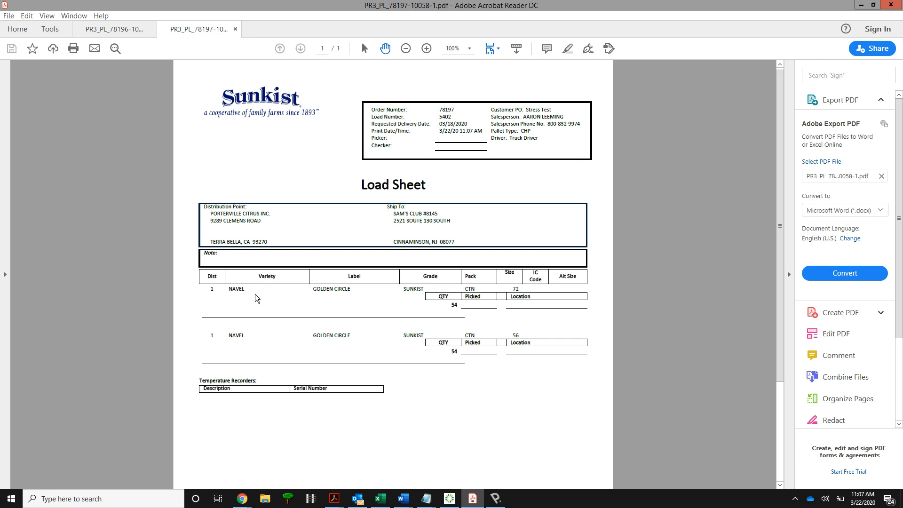
{"action": "left_click_drag", "start_coordinate": [219, 256], "coordinate": [205, 258]}
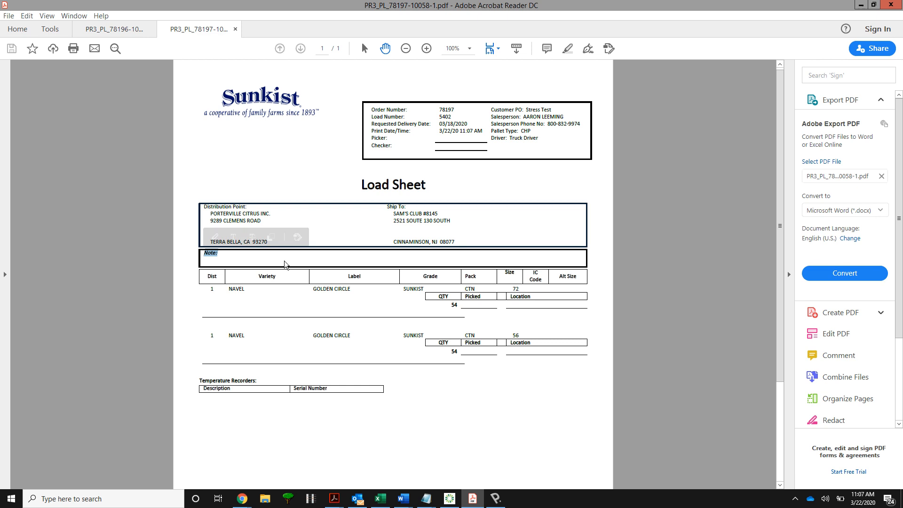
{"action": "left_click", "coordinate": [860, 6]}
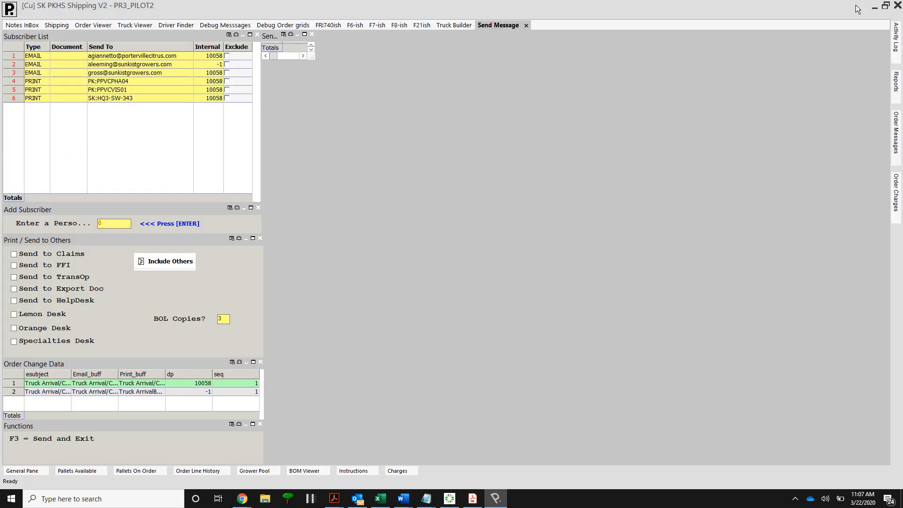
Try excluding message recipients individually and as a group in the subscriber list, and clear the exclusions
{"action": "left_click", "coordinate": [227, 56]}
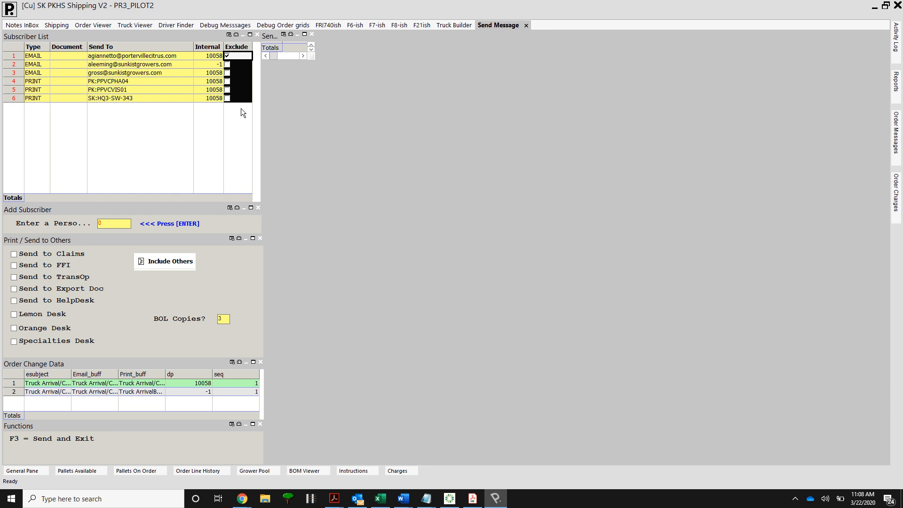
{"action": "left_click", "coordinate": [245, 59]}
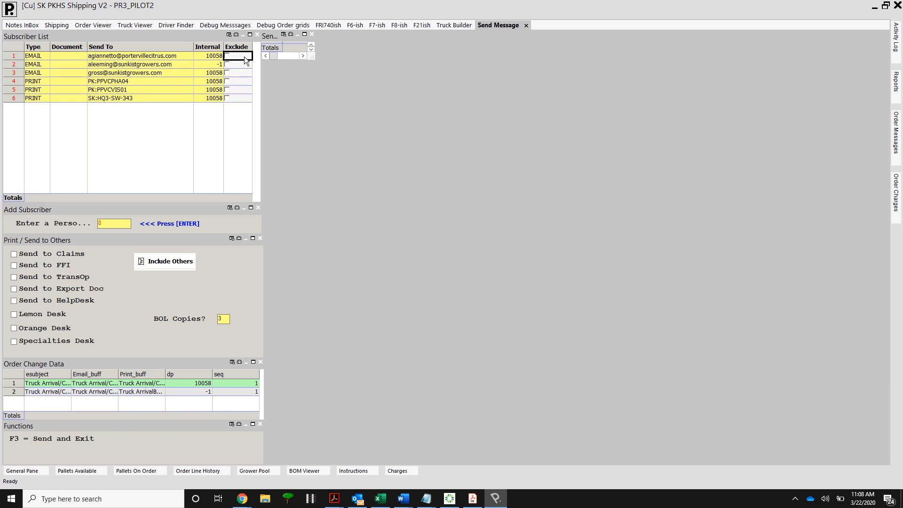
{"action": "key", "text": "shift+Down"}
{"action": "key", "text": "shift+Down"}
{"action": "key", "text": "shift+Down"}
{"action": "key", "text": "shift+Down"}
{"action": "key", "text": "shift+Down"}
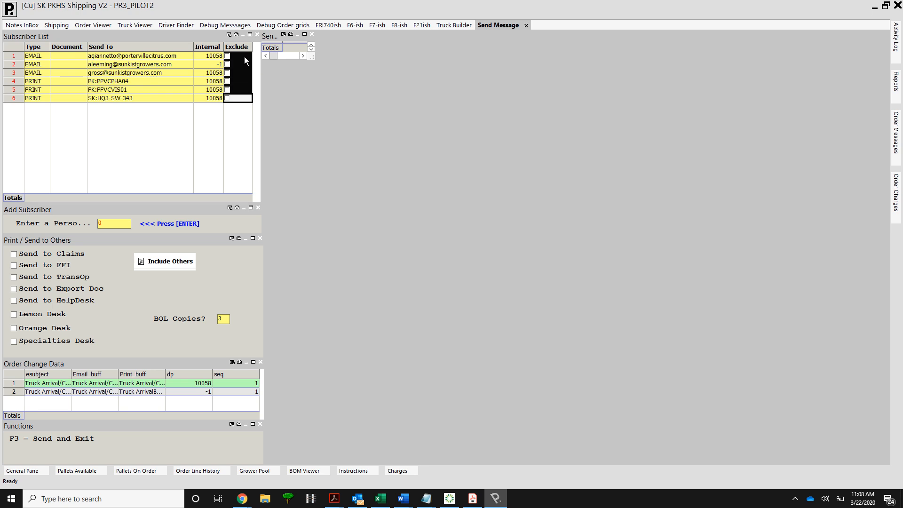
{"action": "key", "text": "space"}
{"action": "left_click", "coordinate": [244, 57]}
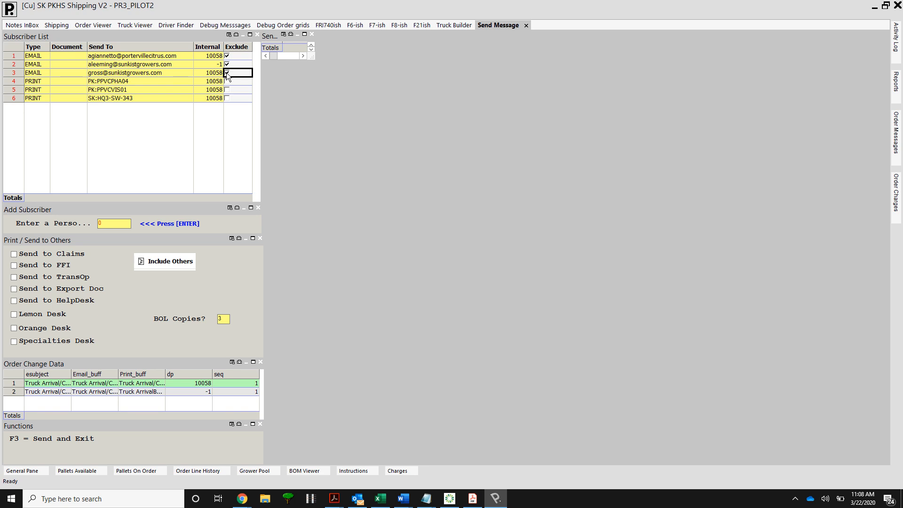
{"action": "left_click", "coordinate": [227, 64]}
{"action": "left_click", "coordinate": [234, 106]}
Add a message subscriber by the person's ID, and exclude the newly added SK:HQ3-SW-343 print entry
{"action": "left_click", "coordinate": [147, 204]}
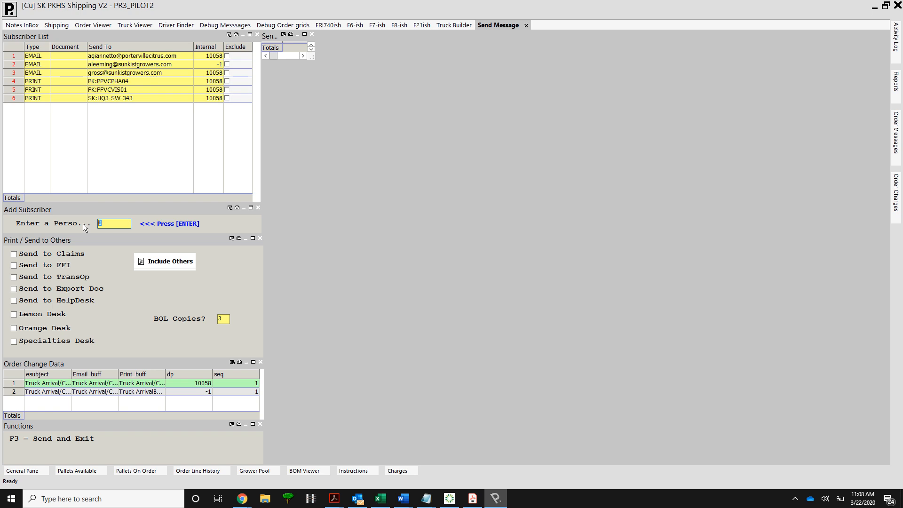
{"action": "type", "text": "Bto"}
{"action": "key", "text": "Return"}
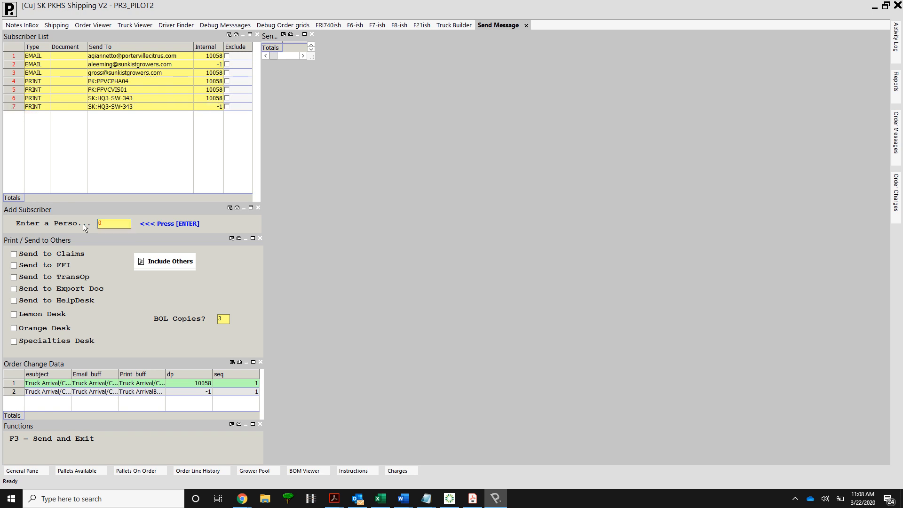
{"action": "left_click", "coordinate": [227, 106]}
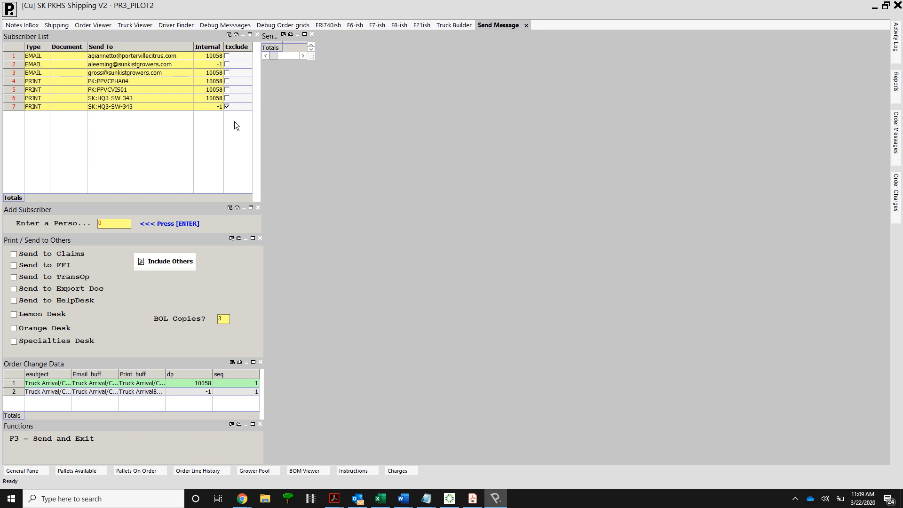
{"action": "left_click", "coordinate": [39, 442]}
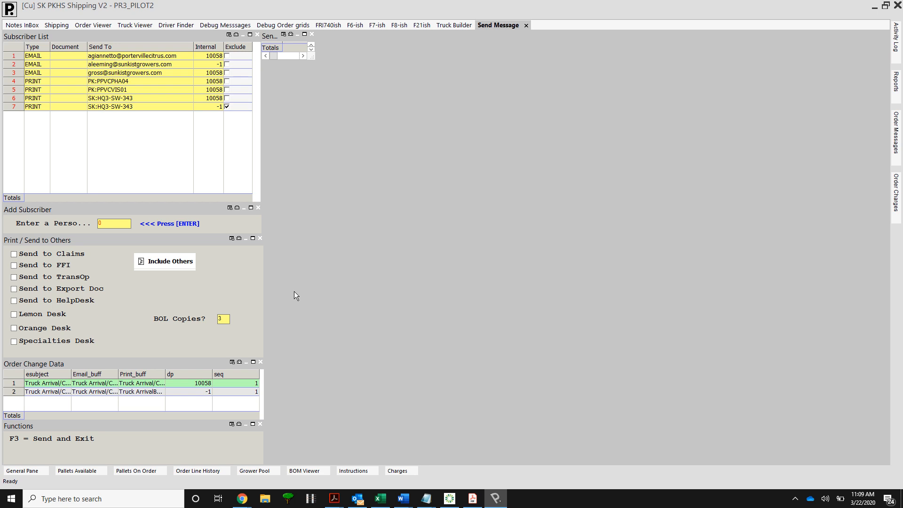
Send the truck arrival message and exit, and refresh the in-work orders in the shipping list
{"action": "key", "text": "F3"}
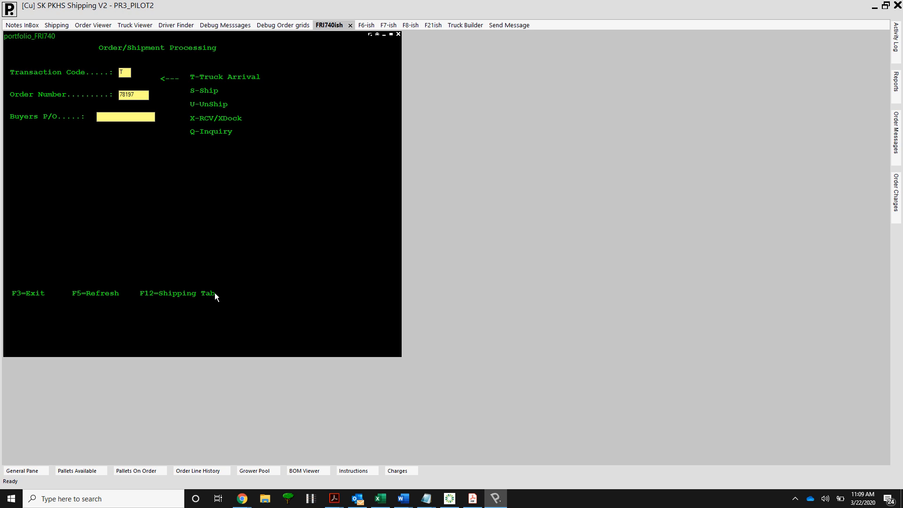
{"action": "left_click", "coordinate": [148, 292]}
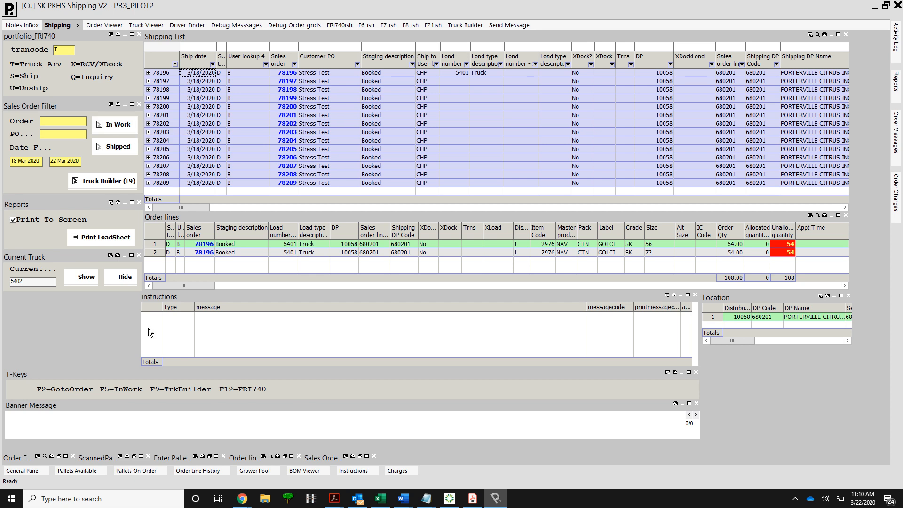
{"action": "key", "text": "F5"}
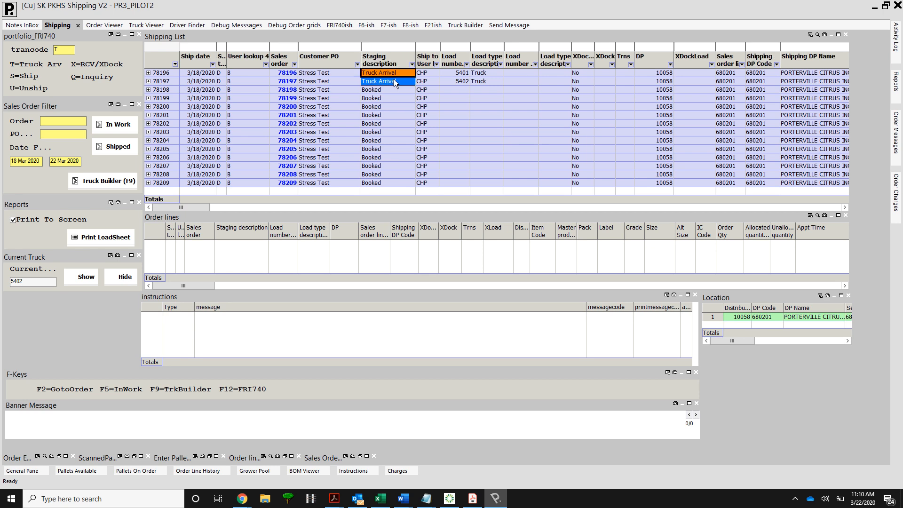
Examine the staging descriptions and order lines of the in-work orders, view the shipped orders, and redisplay the in-work orders
{"action": "left_click", "coordinate": [370, 93]}
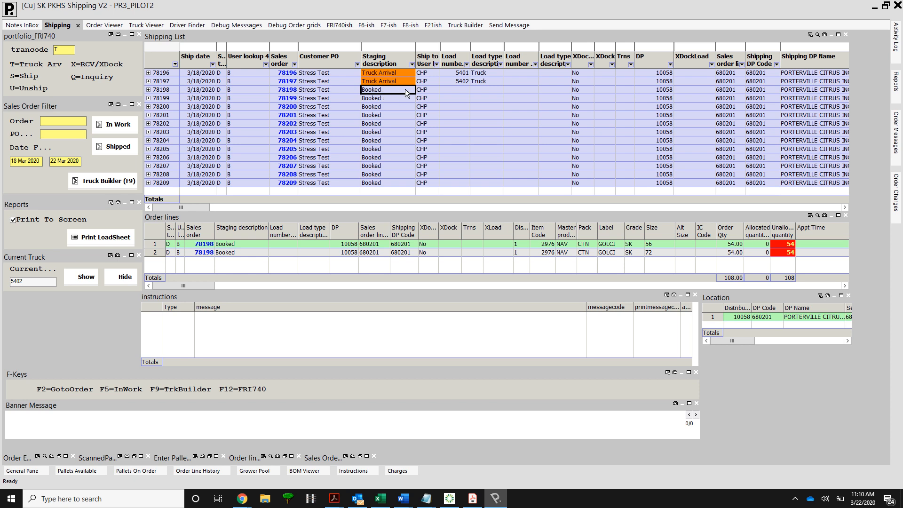
{"action": "key", "text": "Up"}
{"action": "left_click_drag", "start_coordinate": [592, 74], "coordinate": [577, 170]}
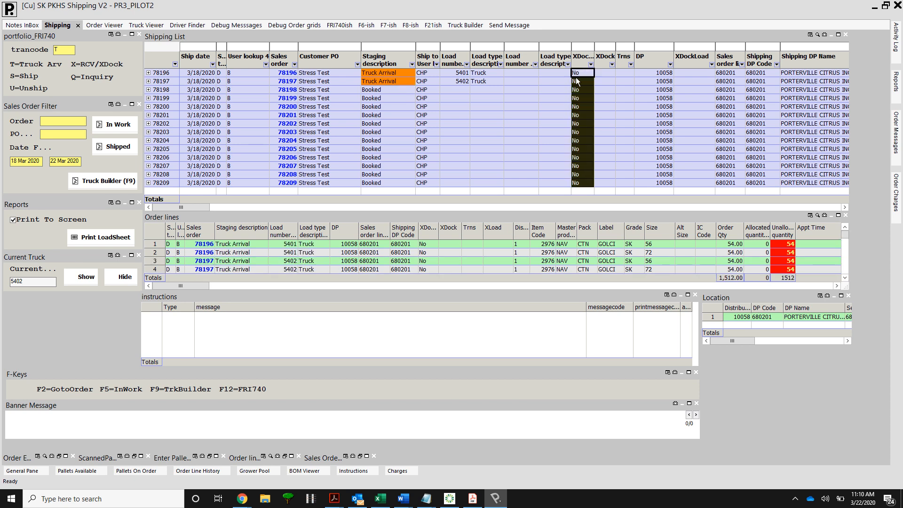
{"action": "left_click", "coordinate": [389, 90]}
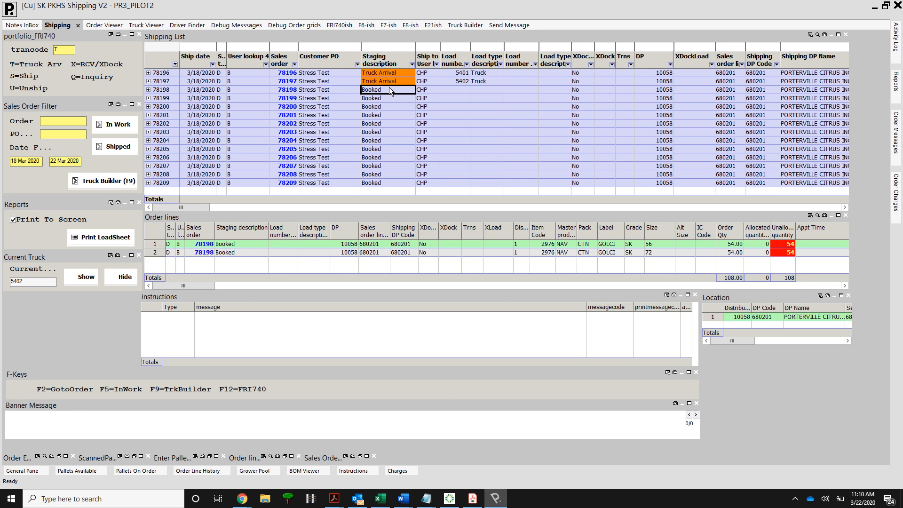
{"action": "left_click", "coordinate": [108, 150]}
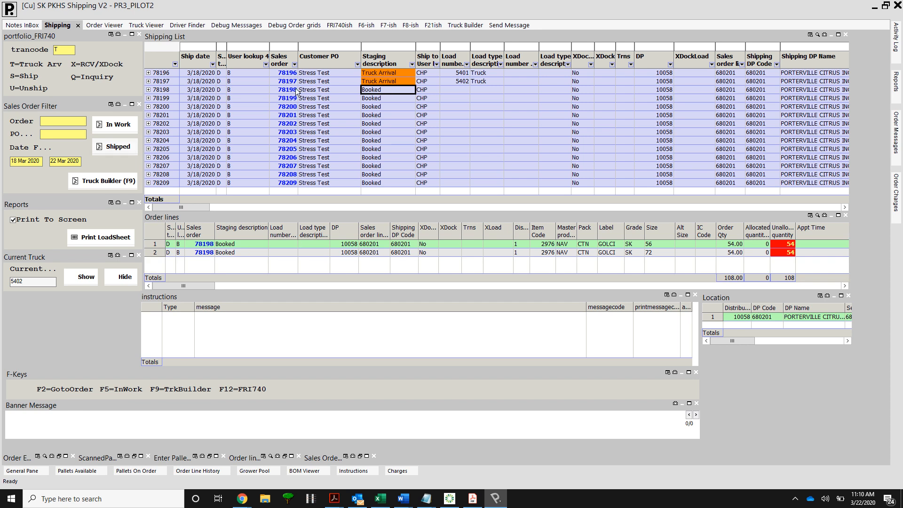
{"action": "left_click", "coordinate": [112, 147]}
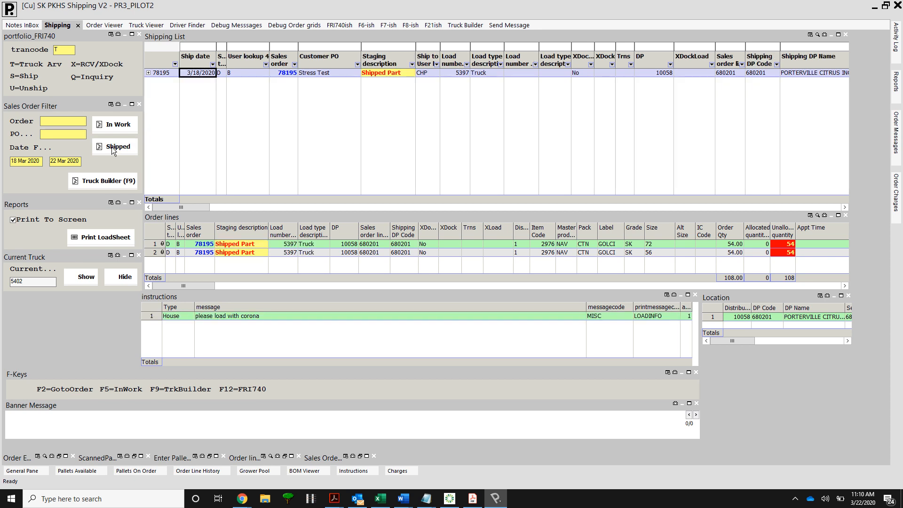
{"action": "left_click", "coordinate": [113, 129]}
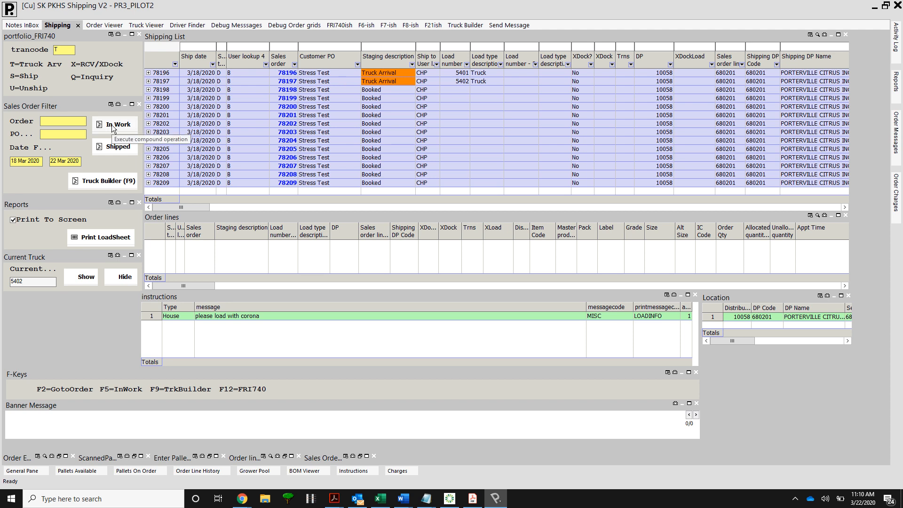
{"action": "left_click", "coordinate": [118, 125]}
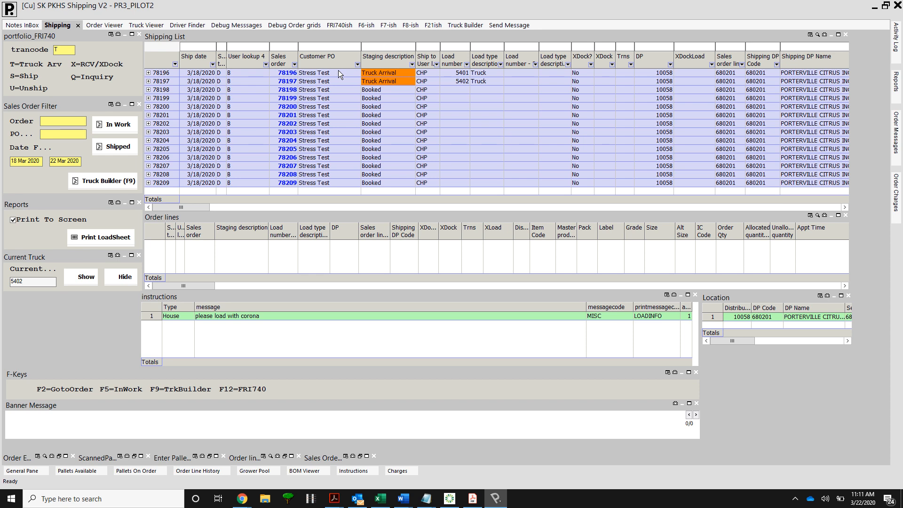
Filter the shipping list by typing the order number of load 5402 above the sales order column, and clear that filter
{"action": "left_click", "coordinate": [404, 87]}
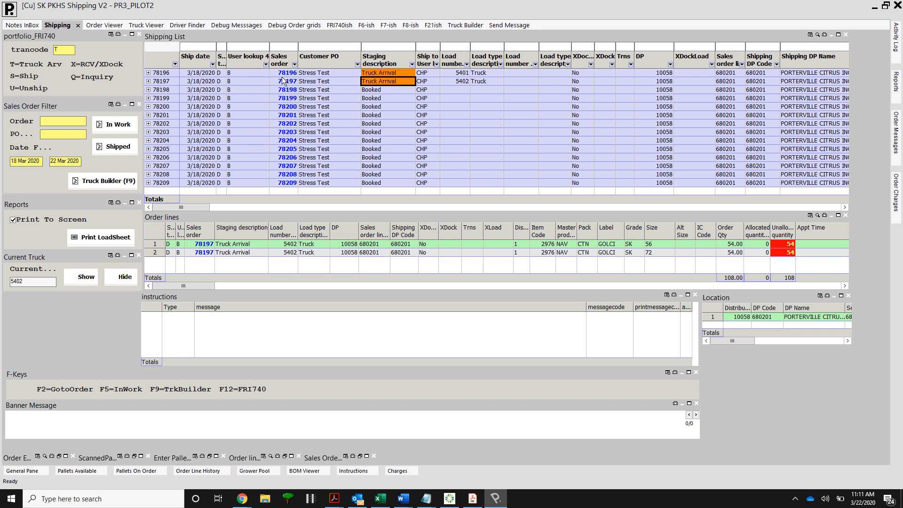
{"action": "left_click", "coordinate": [278, 47]}
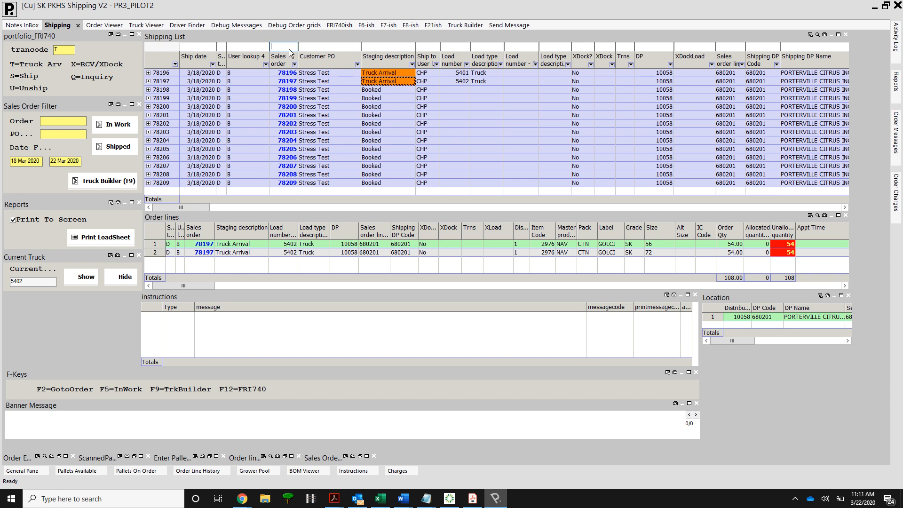
{"action": "type", "text": "78197"}
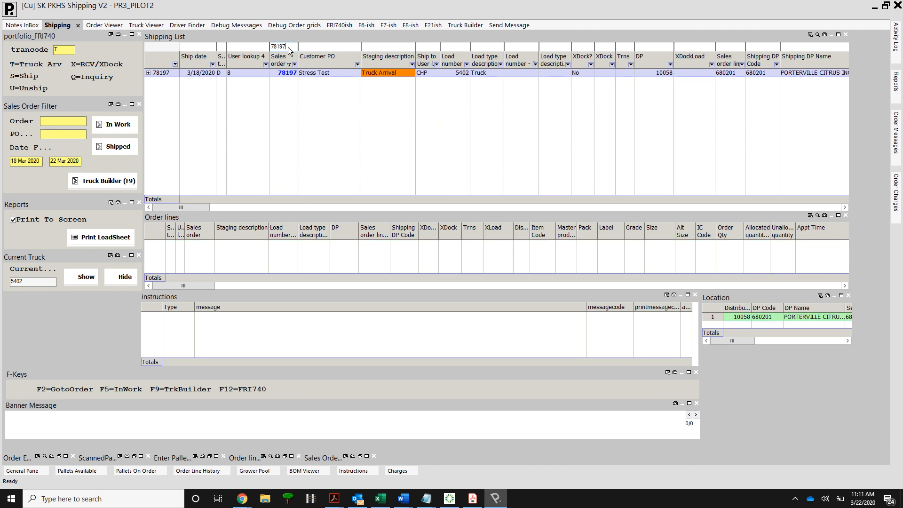
{"action": "key", "text": "BackSpace"}
{"action": "key", "text": "BackSpace"}
{"action": "key", "text": "BackSpace"}
{"action": "key", "text": "BackSpace"}
{"action": "key", "text": "BackSpace"}
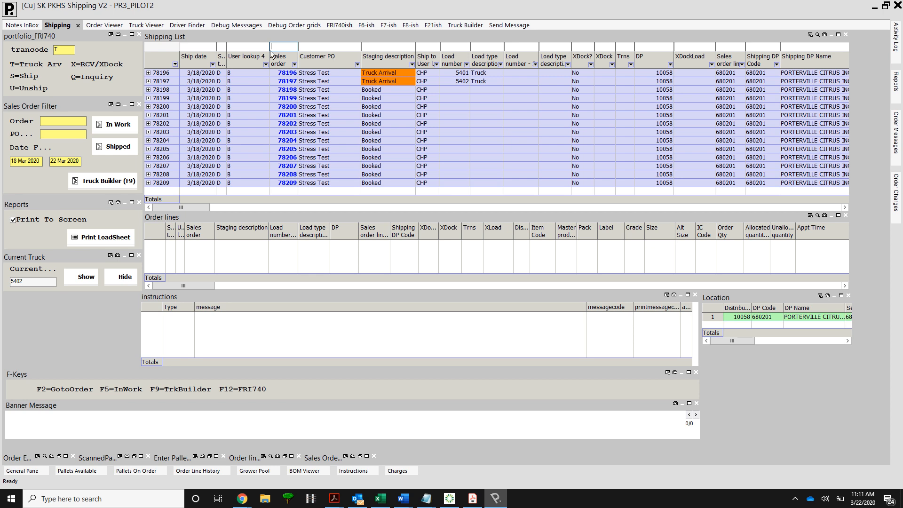
Filter the sales order column to only the order with load 5402 by choosing it from the column's filter values
{"action": "left_click", "coordinate": [295, 61]}
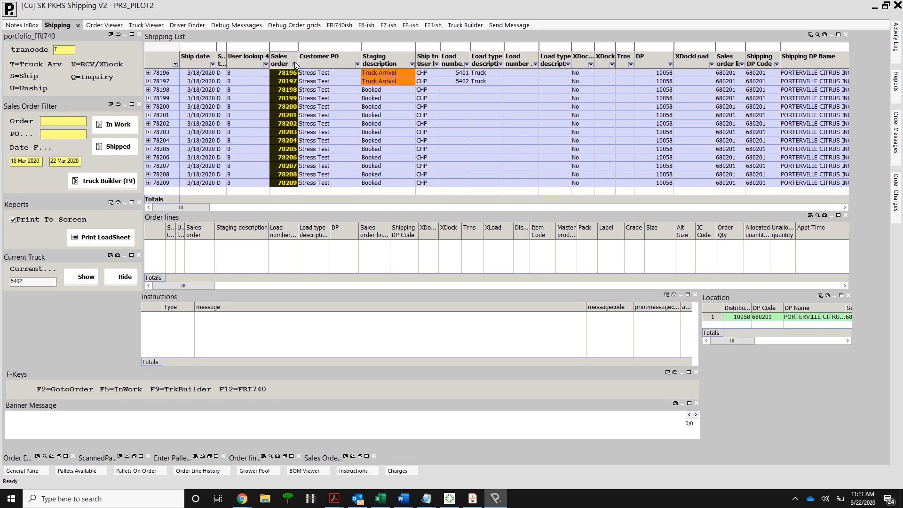
{"action": "left_click", "coordinate": [295, 63]}
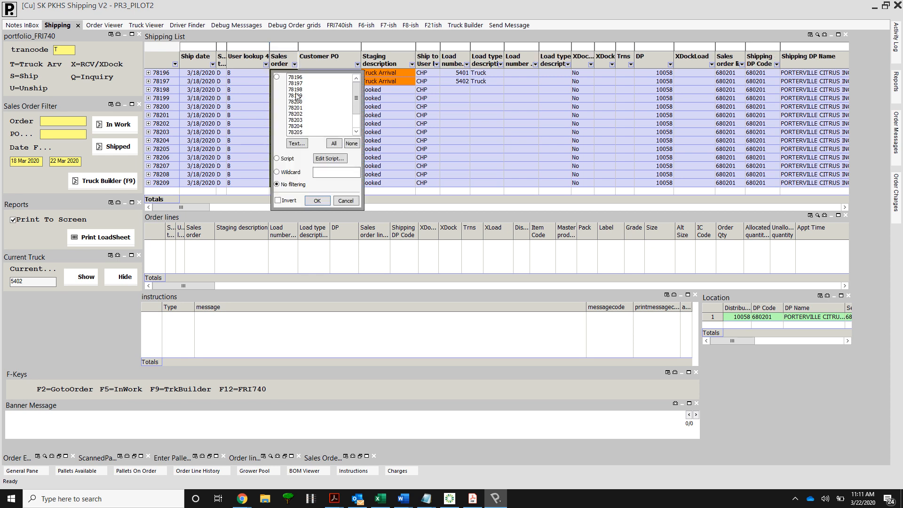
{"action": "left_click", "coordinate": [296, 83]}
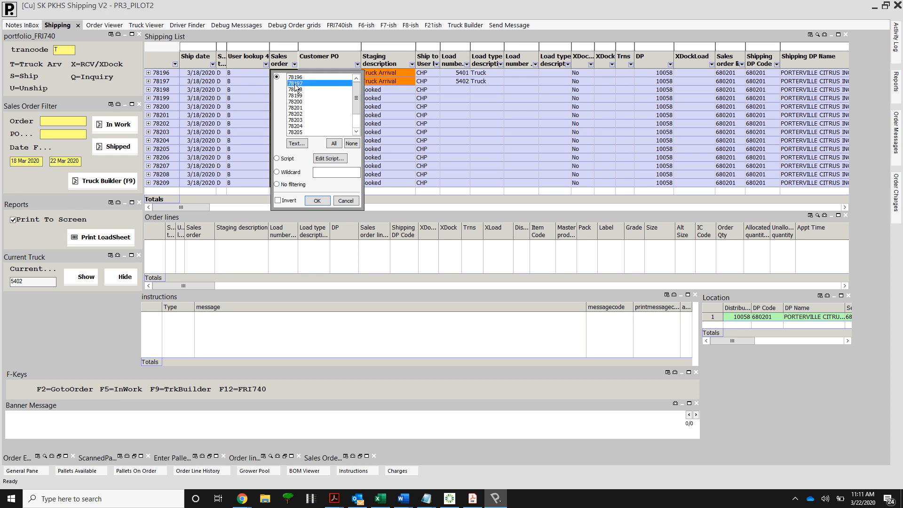
{"action": "left_click", "coordinate": [299, 90]}
{"action": "left_click", "coordinate": [300, 114]}
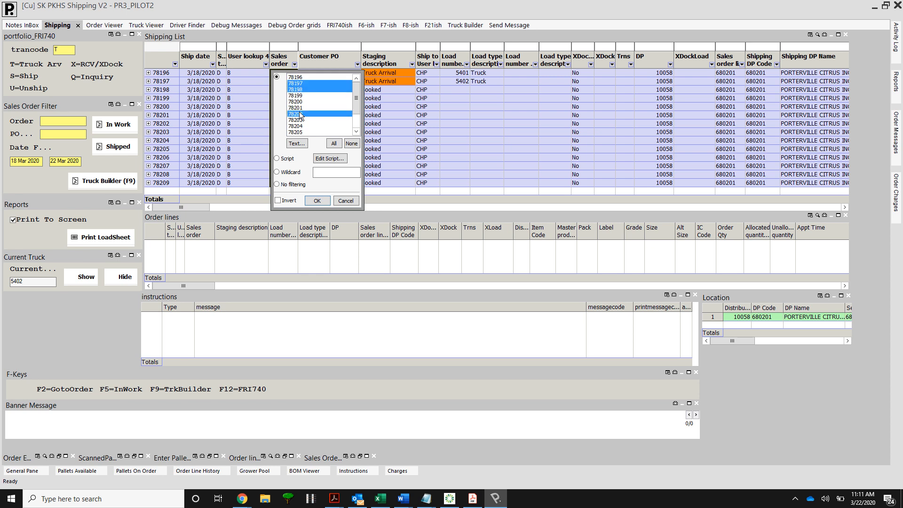
{"action": "left_click", "coordinate": [301, 132]}
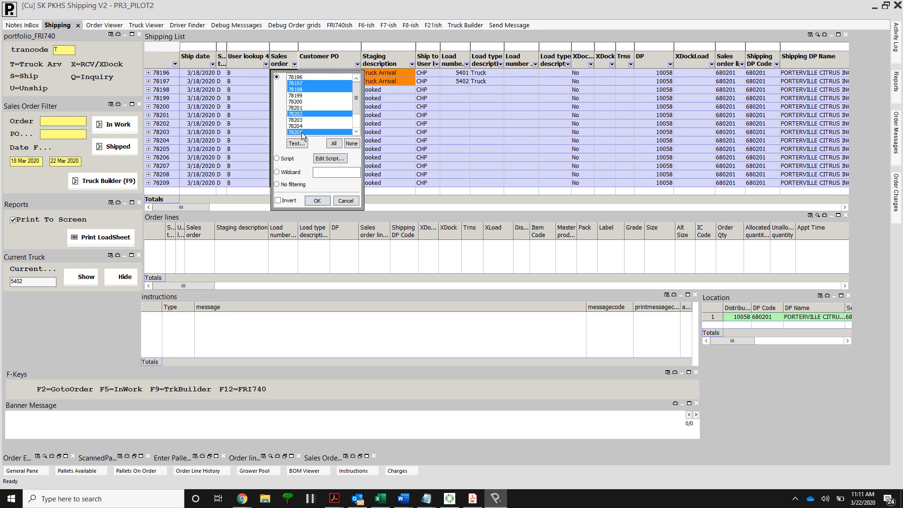
{"action": "left_click", "coordinate": [301, 132]}
{"action": "left_click", "coordinate": [299, 115]}
{"action": "left_click", "coordinate": [302, 90]}
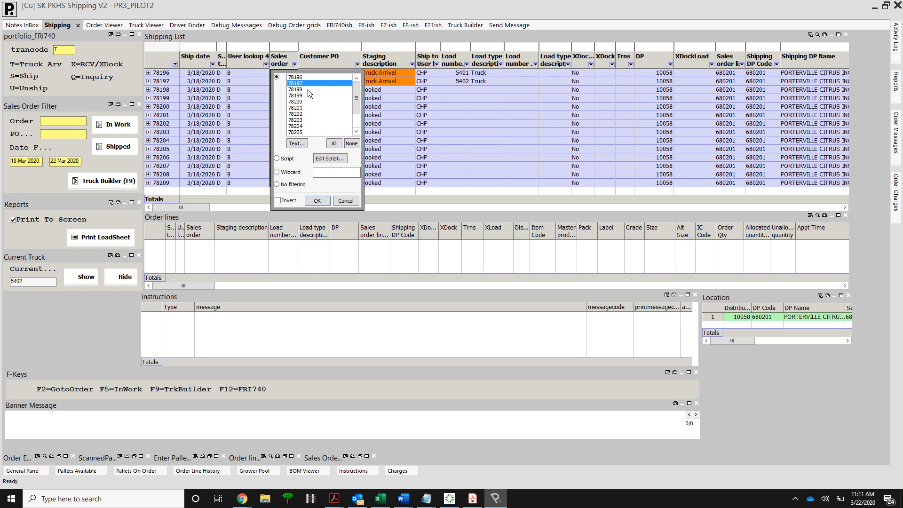
{"action": "left_click", "coordinate": [325, 200]}
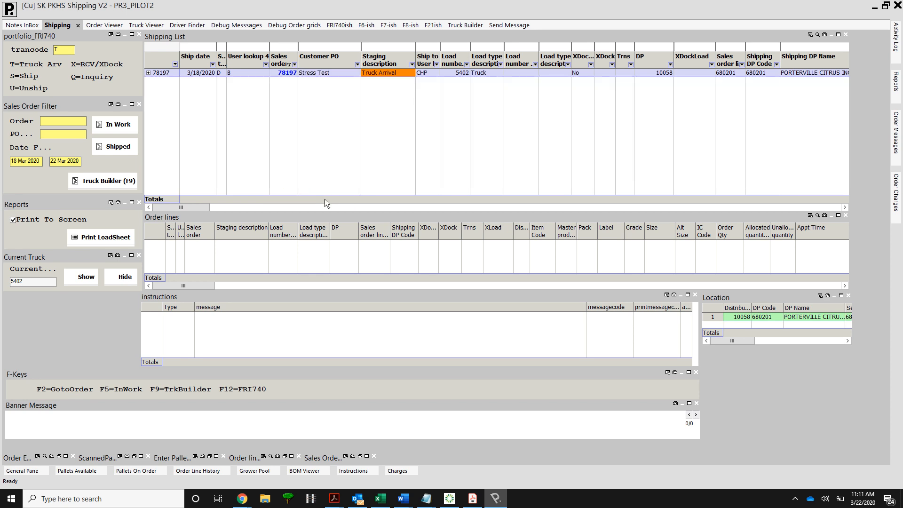
Remove the sales order column's filter with the No filtering option, and reapply the single-order filter
{"action": "left_click", "coordinate": [288, 59]}
{"action": "left_click", "coordinate": [294, 64]}
{"action": "left_click", "coordinate": [294, 185]}
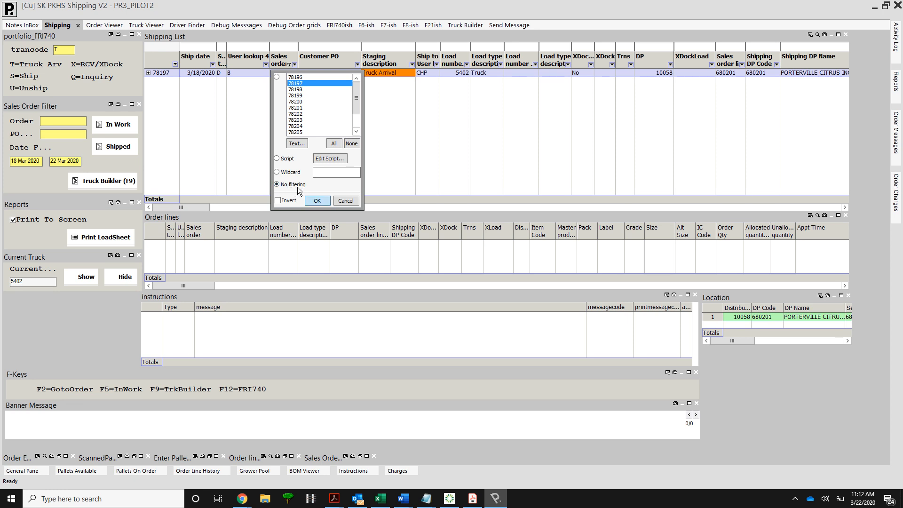
{"action": "left_click", "coordinate": [319, 201]}
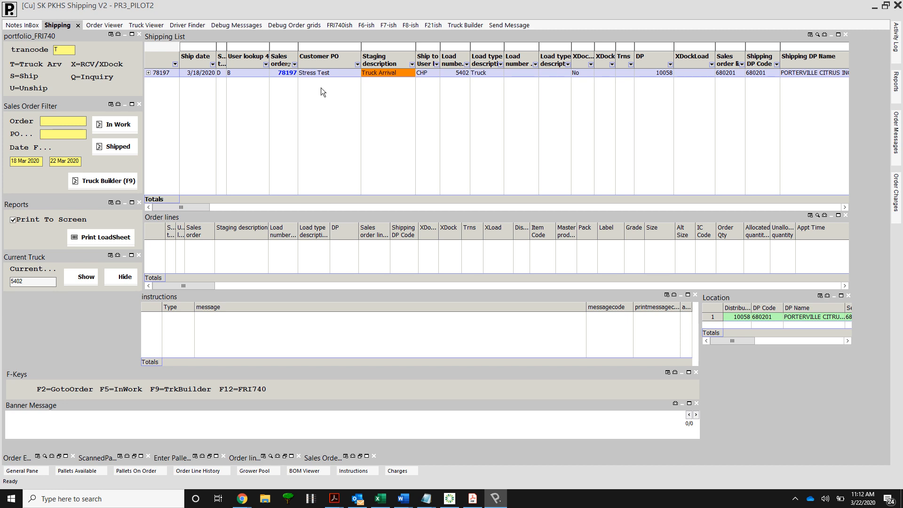
{"action": "left_click", "coordinate": [295, 64]}
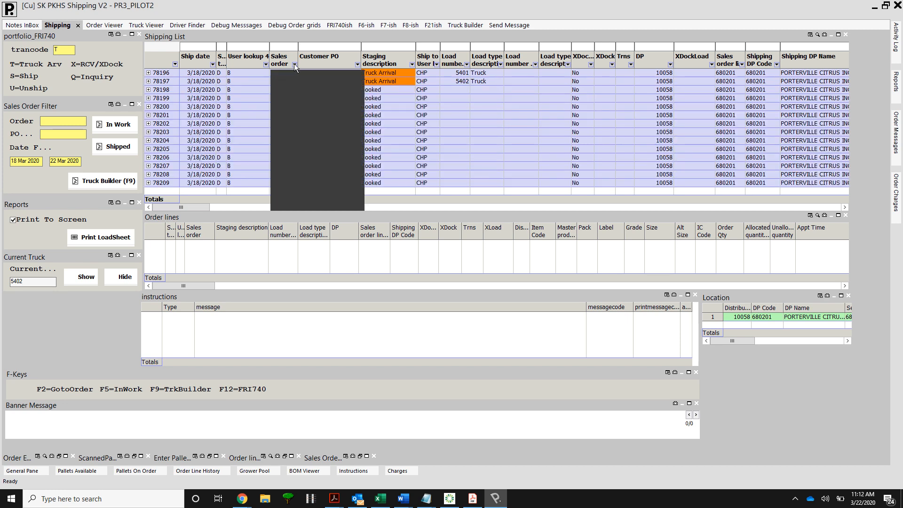
{"action": "left_click", "coordinate": [317, 201]}
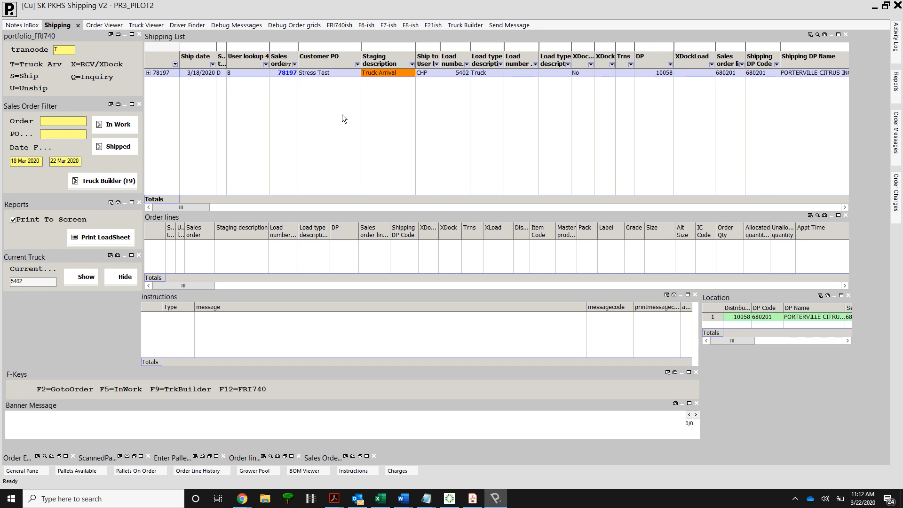
Clear all column filters from the shipping list at once
{"action": "right_click", "coordinate": [318, 112]}
{"action": "mouse_move", "coordinate": [389, 229]}
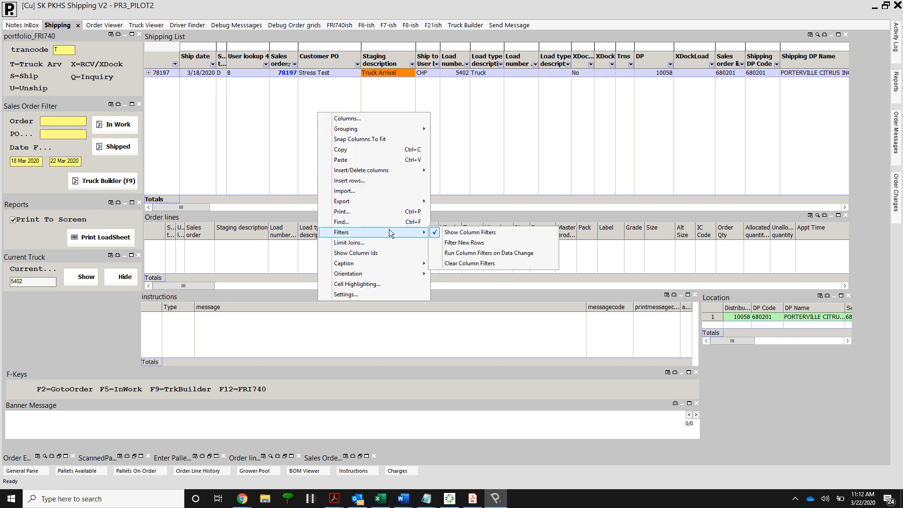
{"action": "left_click", "coordinate": [464, 263]}
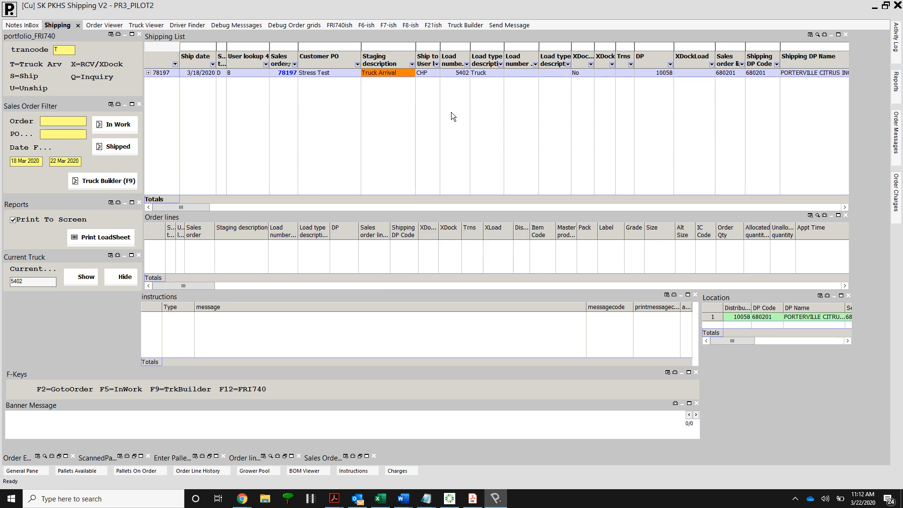
{"action": "right_click", "coordinate": [374, 108]}
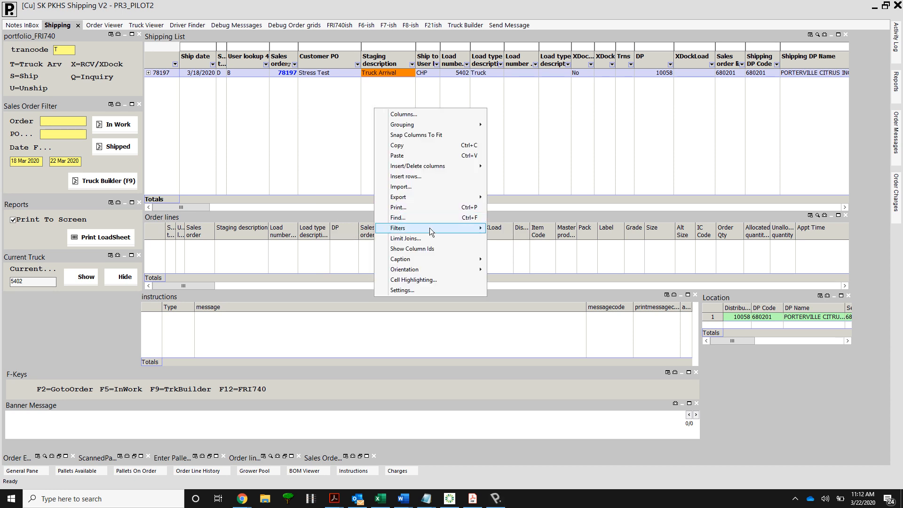
{"action": "mouse_move", "coordinate": [430, 227]}
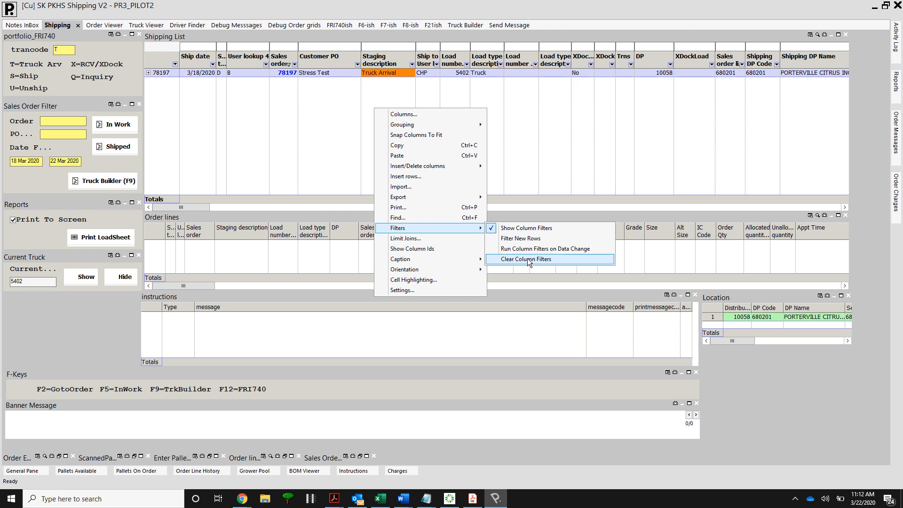
{"action": "left_click", "coordinate": [526, 259]}
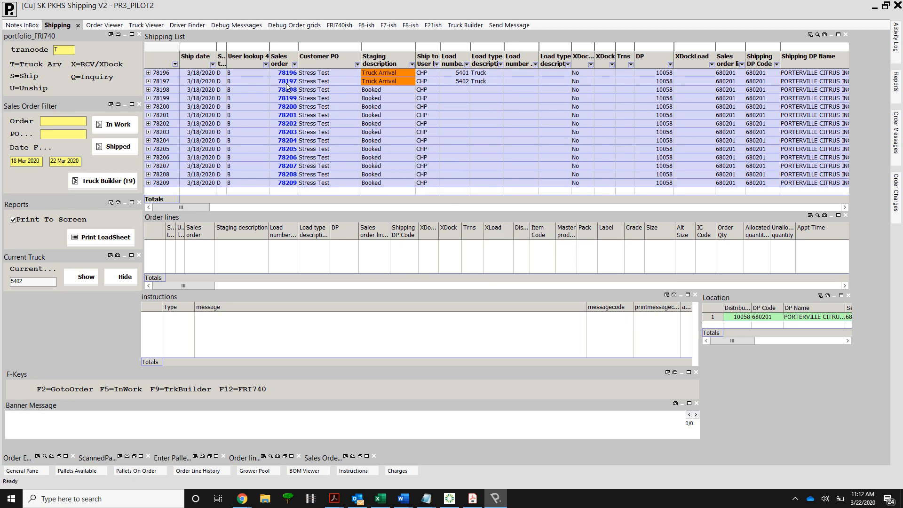
Filter the shipping list by the order number of load 5402, set the transaction code to T, and select the order
{"action": "left_click", "coordinate": [284, 46]}
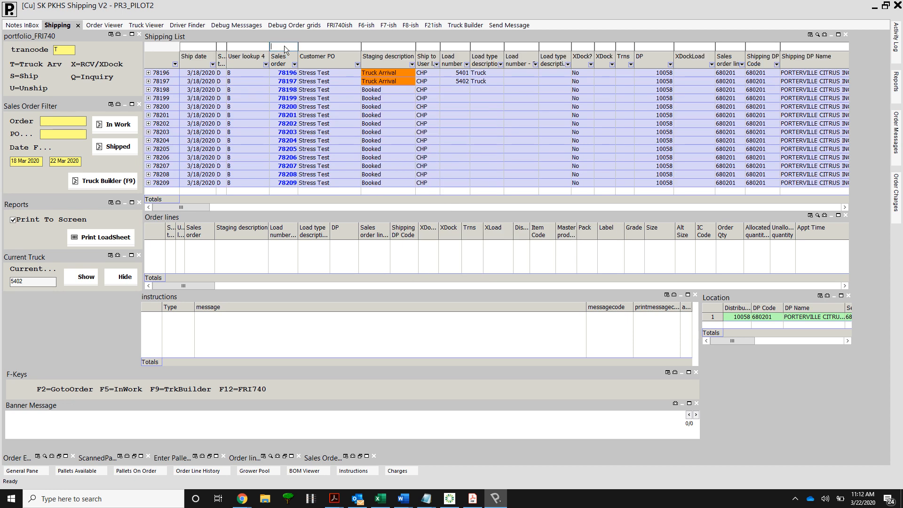
{"action": "type", "text": "78197"}
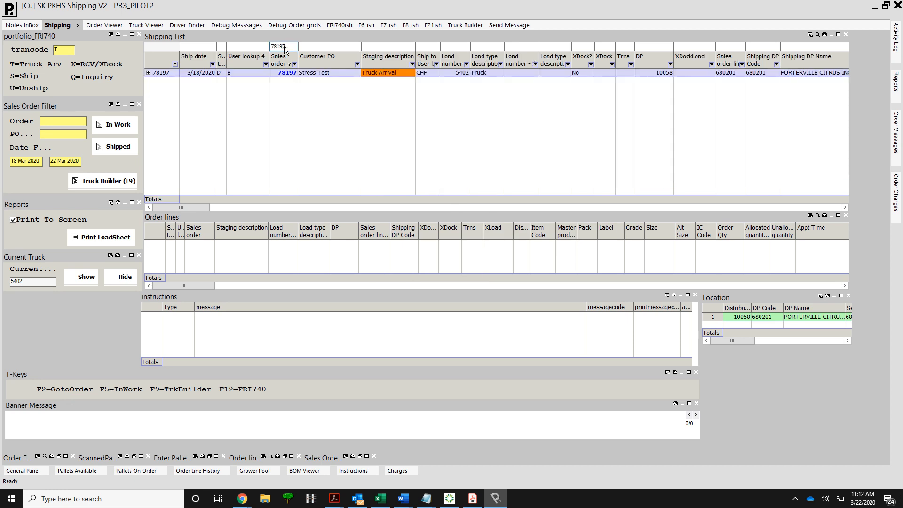
{"action": "left_click", "coordinate": [64, 55]}
{"action": "type", "text": "T"}
{"action": "left_click", "coordinate": [284, 73]}
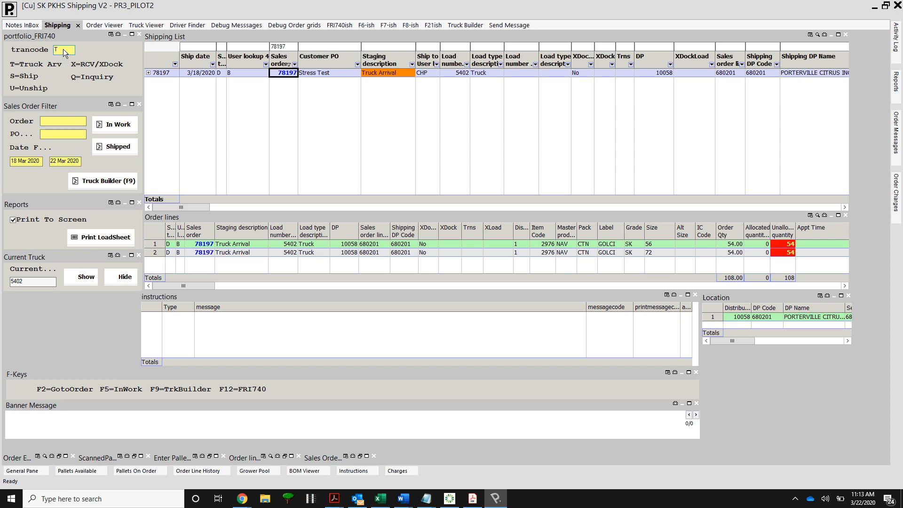
Open the selected order for truck arrival processing and go from its header to the location detail
{"action": "double_click", "coordinate": [285, 73]}
{"action": "key", "text": "F2"}
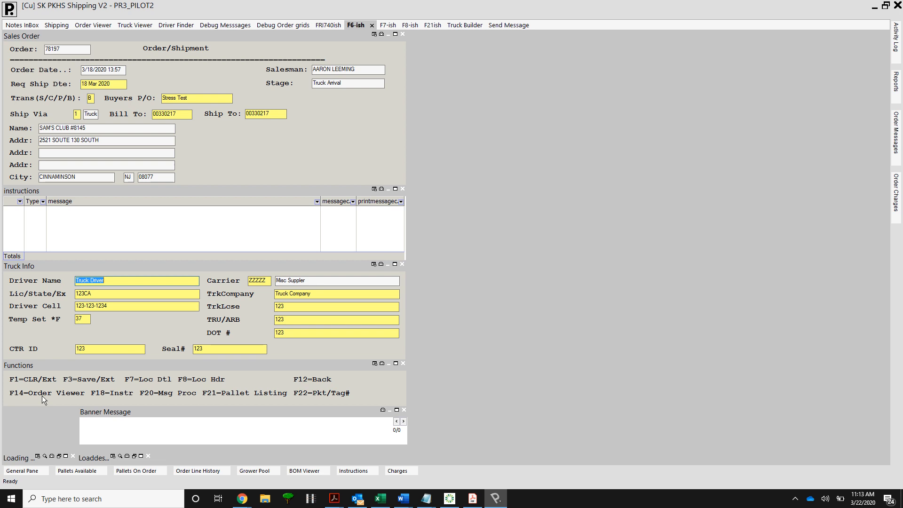
{"action": "key", "text": "F7"}
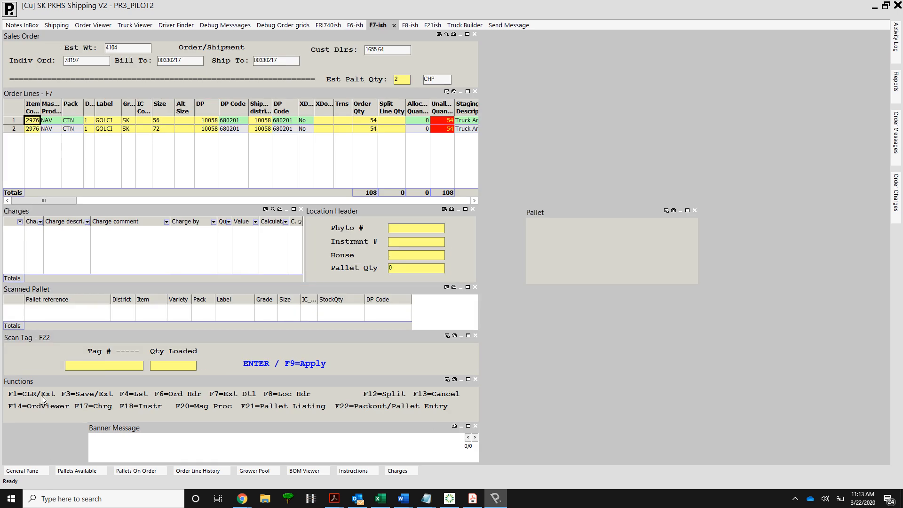
View the order's location header, and return through the order header to the location detail
{"action": "key", "text": "F8"}
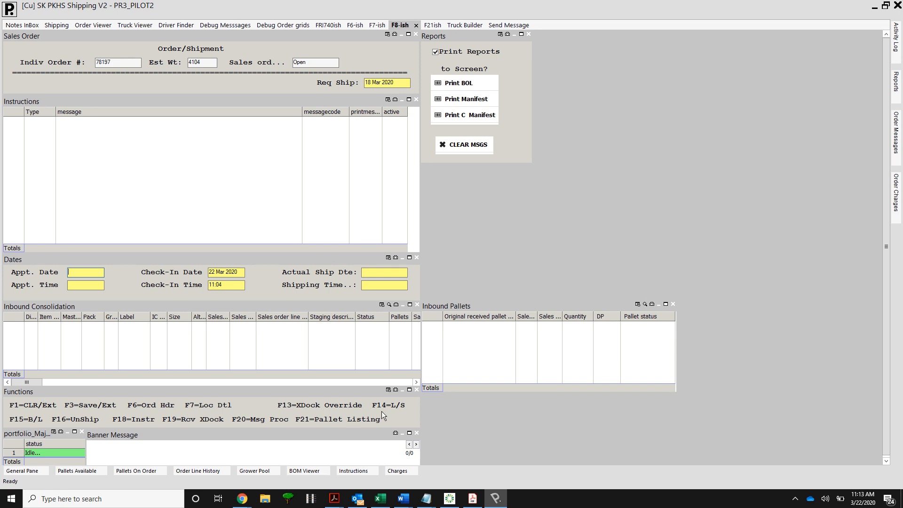
{"action": "key", "text": "F6"}
{"action": "key", "text": "F7"}
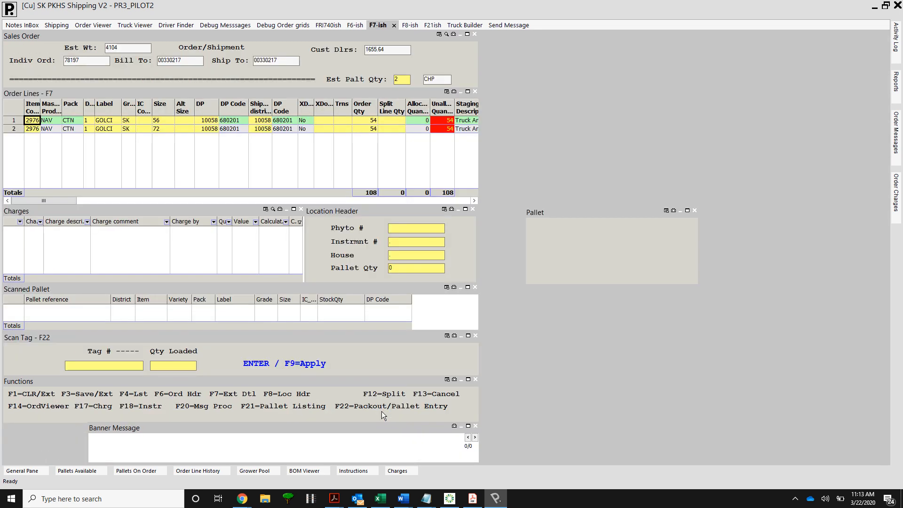
From the location header, generate the order's load sheet on screen, and minimize the PDF viewer
{"action": "key", "text": "F8"}
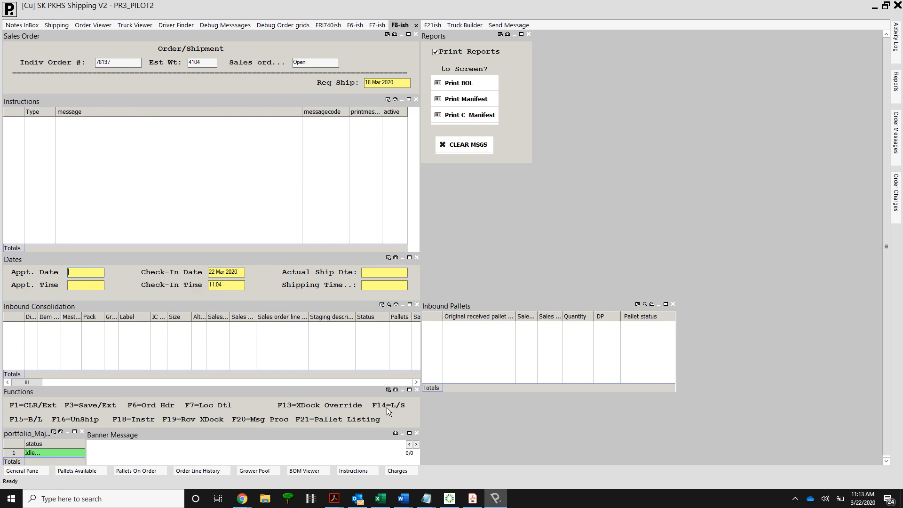
{"action": "left_click", "coordinate": [388, 411]}
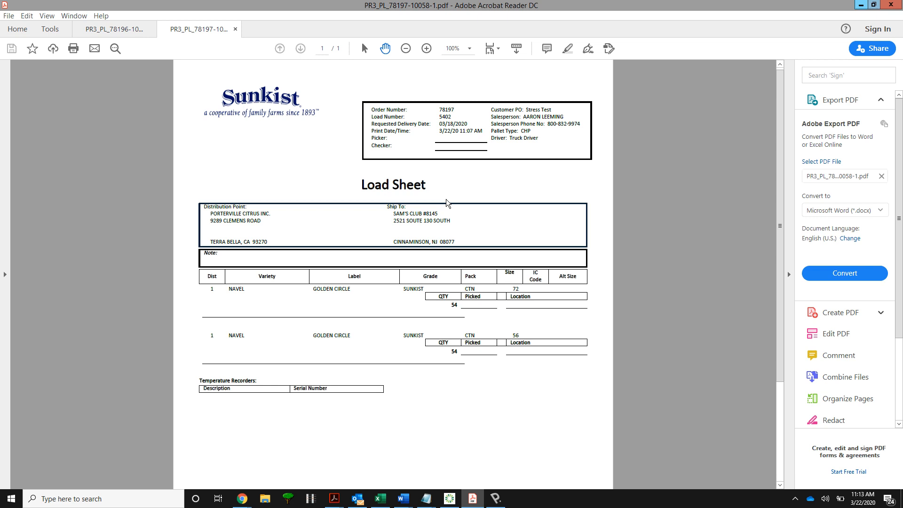
{"action": "left_click", "coordinate": [861, 5]}
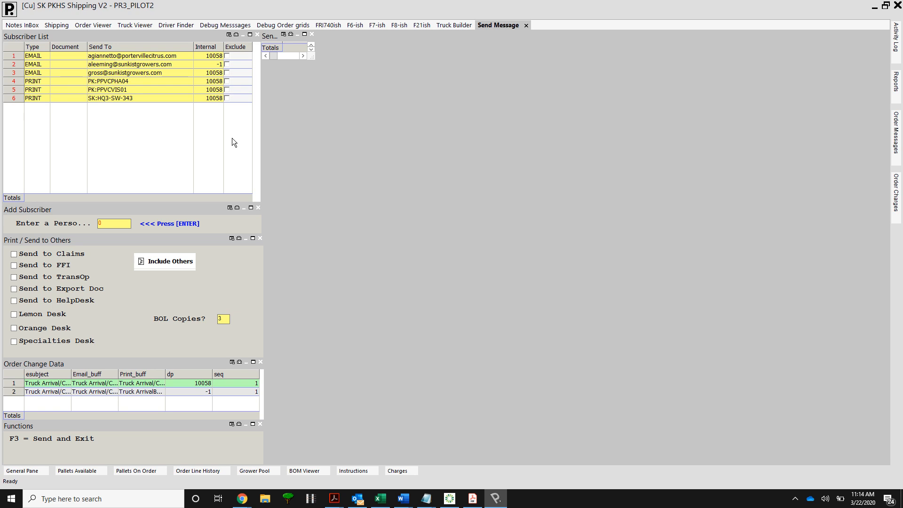
Send the truck arrival message with the second e-mail subscriber excluded, and return to the shipping list
{"action": "left_click", "coordinate": [239, 63]}
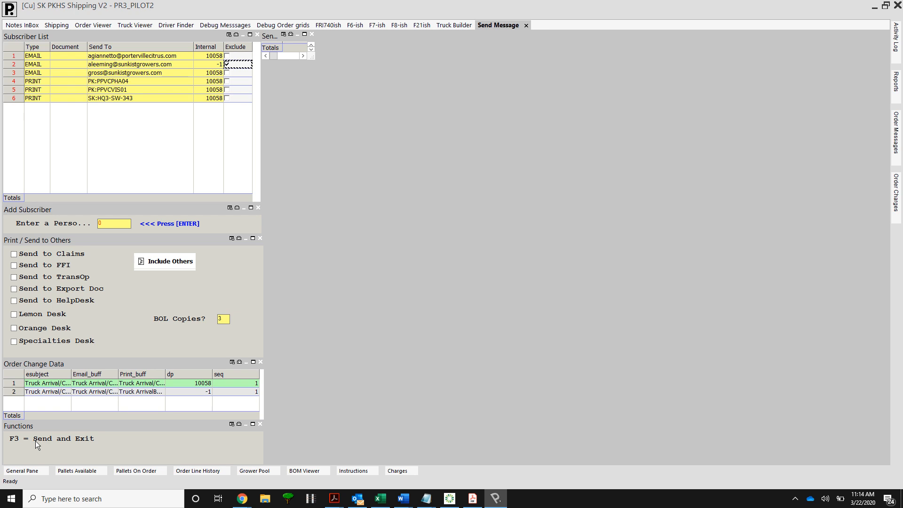
{"action": "key", "text": "F3"}
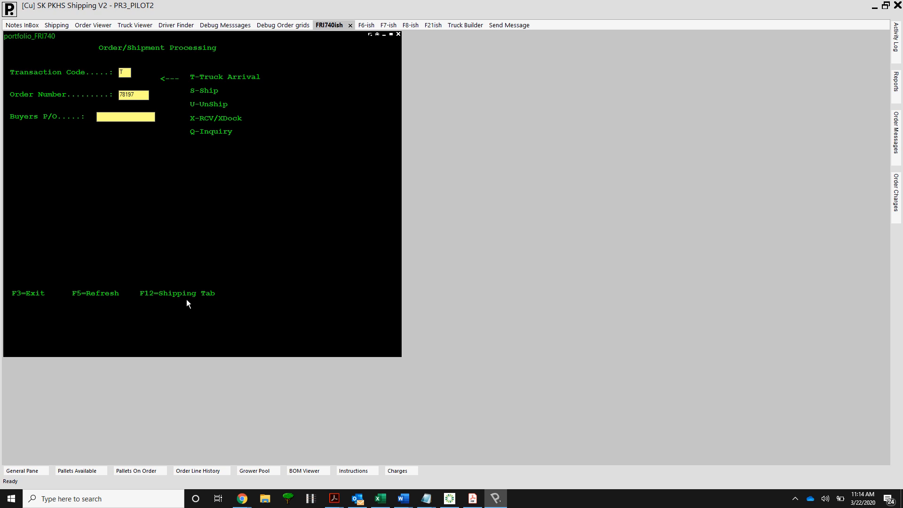
{"action": "key", "text": "F12"}
Refresh the in-work orders and clear the order number filter above the sales order column
{"action": "left_click", "coordinate": [285, 74]}
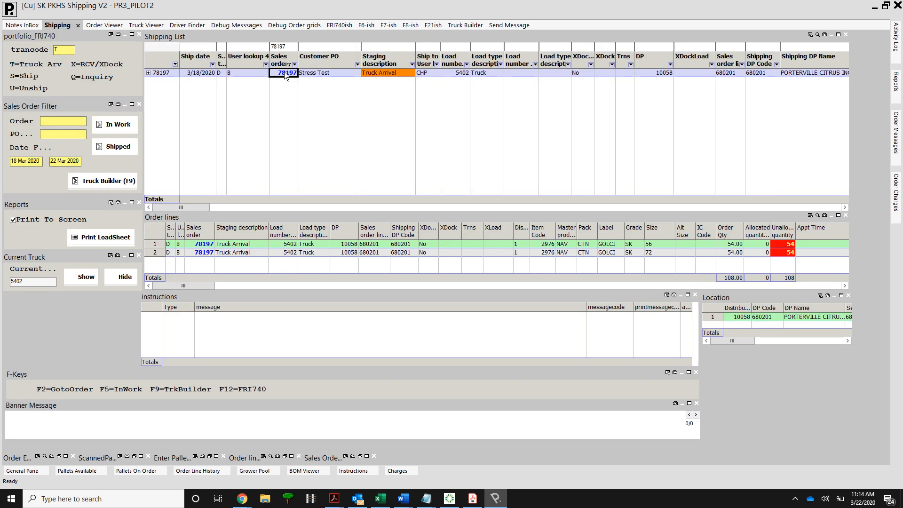
{"action": "key", "text": "F5"}
{"action": "left_click", "coordinate": [290, 47]}
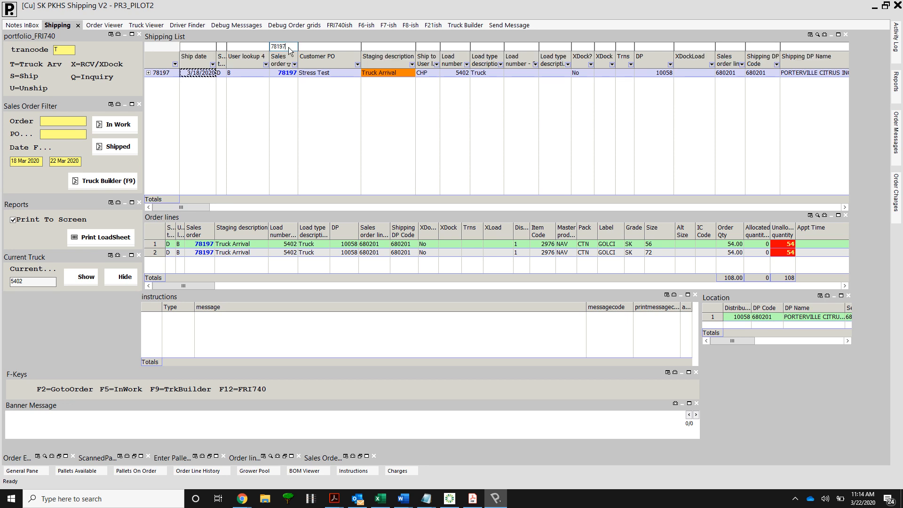
{"action": "key", "text": "BackSpace"}
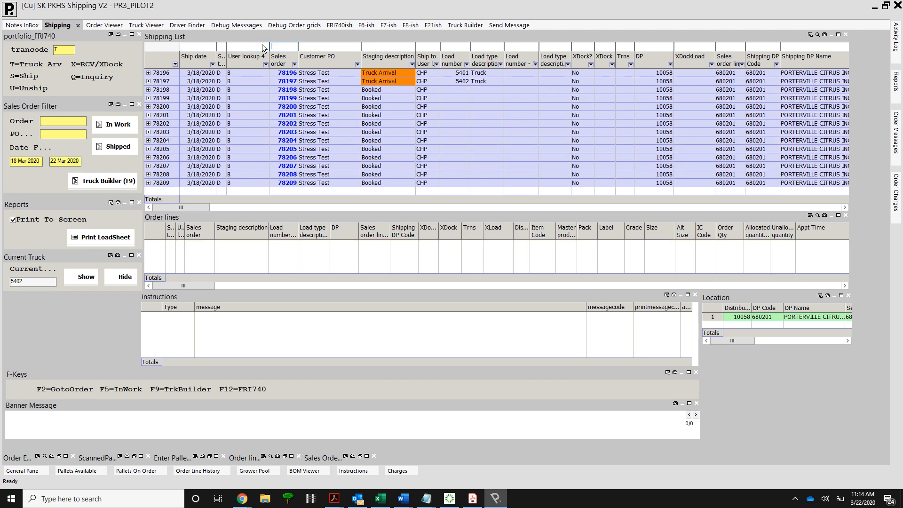
Filter the sales order column to only the second and ninth orders in its value list
{"action": "left_click", "coordinate": [295, 64]}
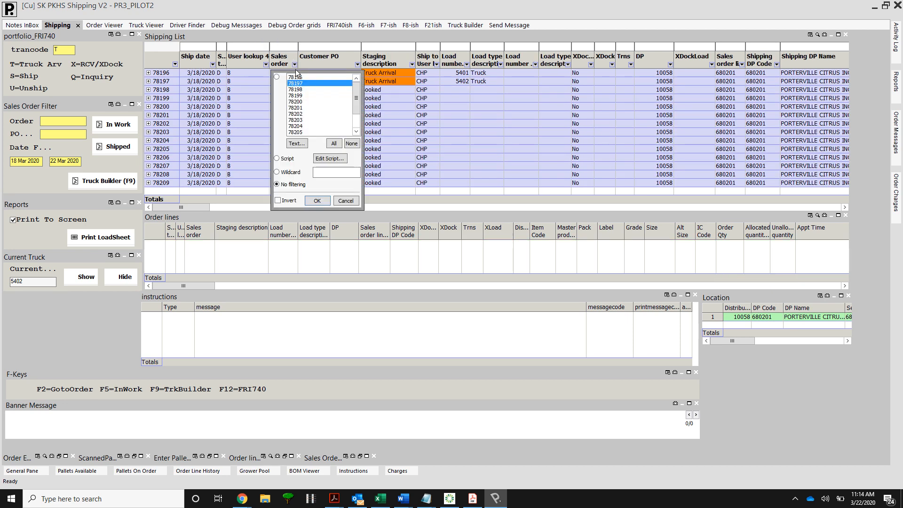
{"action": "left_click", "coordinate": [303, 84]}
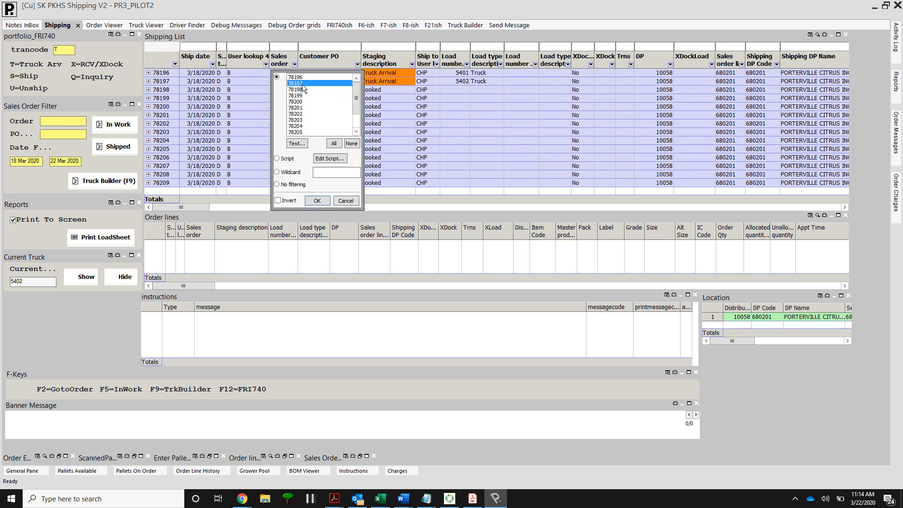
{"action": "left_click", "coordinate": [302, 126], "text": "ctrl"}
{"action": "key", "text": "Return"}
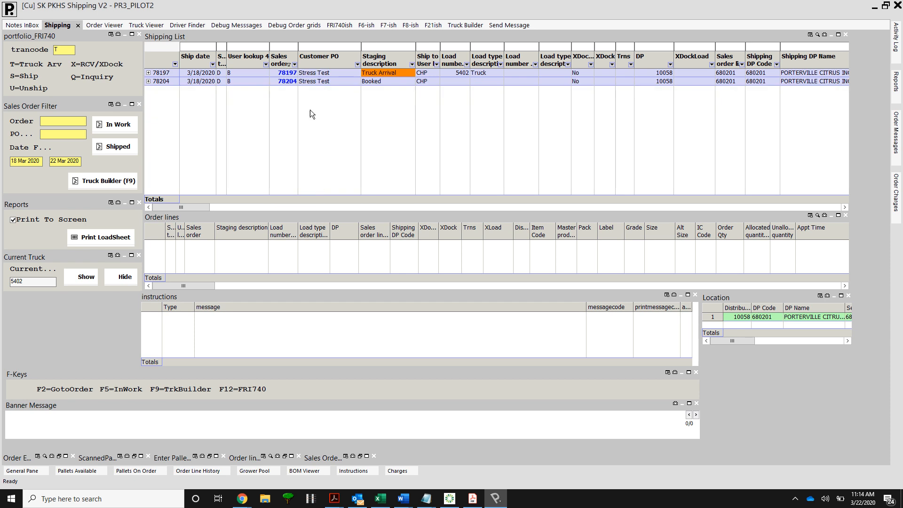
Clear the two-order filter by removing all column filters from the shipping list
{"action": "right_click", "coordinate": [319, 123]}
{"action": "left_click", "coordinate": [292, 110]}
{"action": "right_click", "coordinate": [292, 109]}
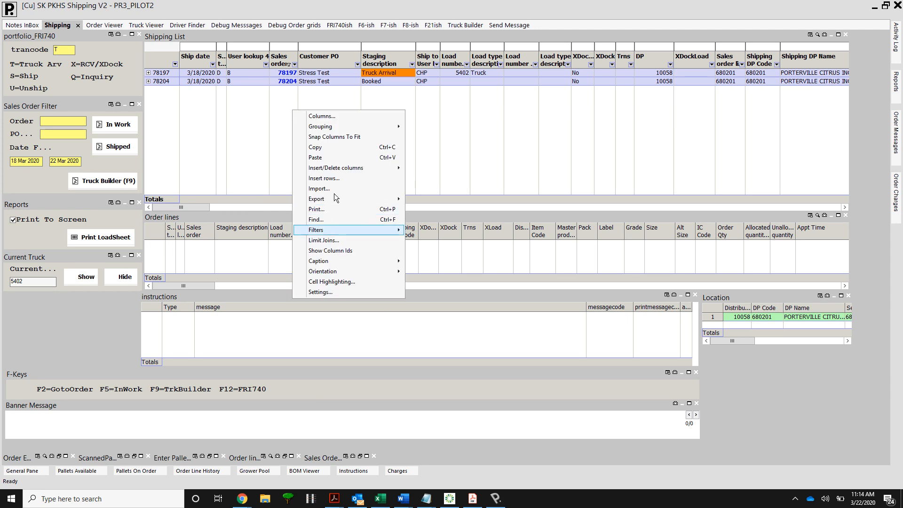
{"action": "mouse_move", "coordinate": [331, 229]}
{"action": "left_click", "coordinate": [438, 258]}
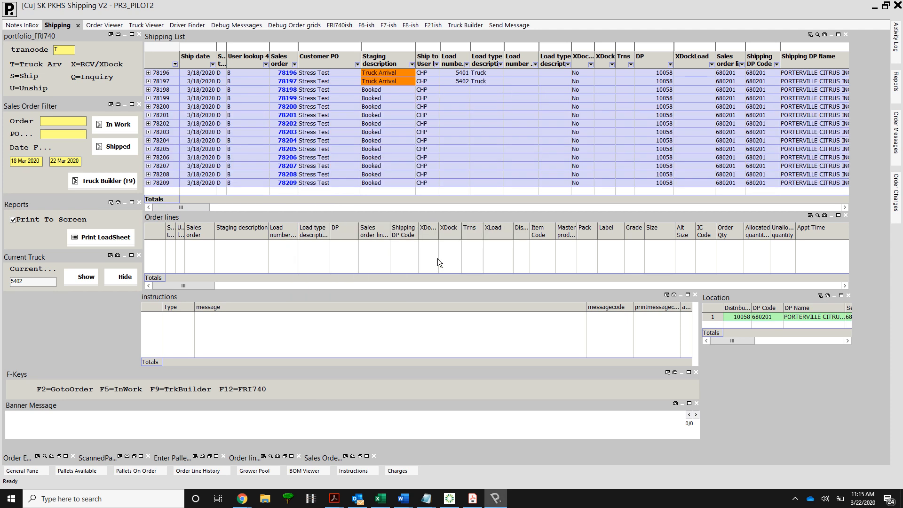
Select the order of load 5401, and switch to the Order/Shipment Processing screen and back to the shipping list
{"action": "left_click", "coordinate": [283, 81]}
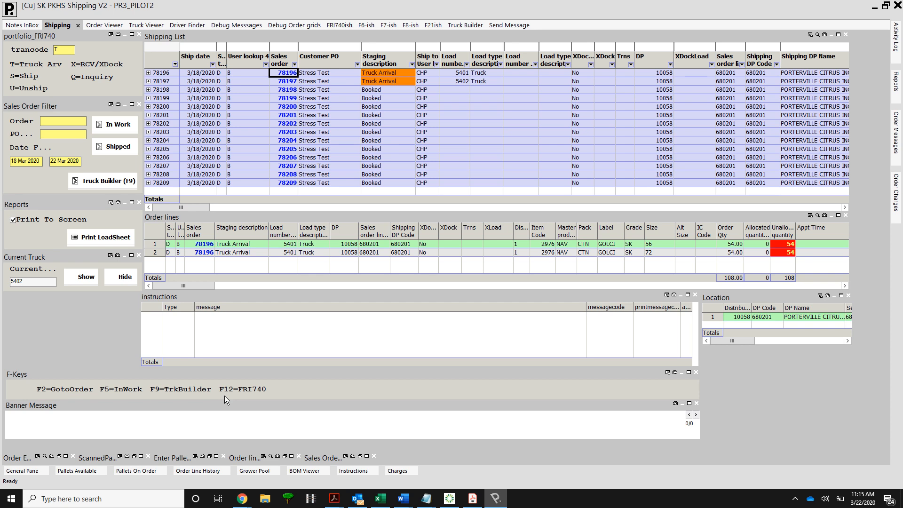
{"action": "key", "text": "F12"}
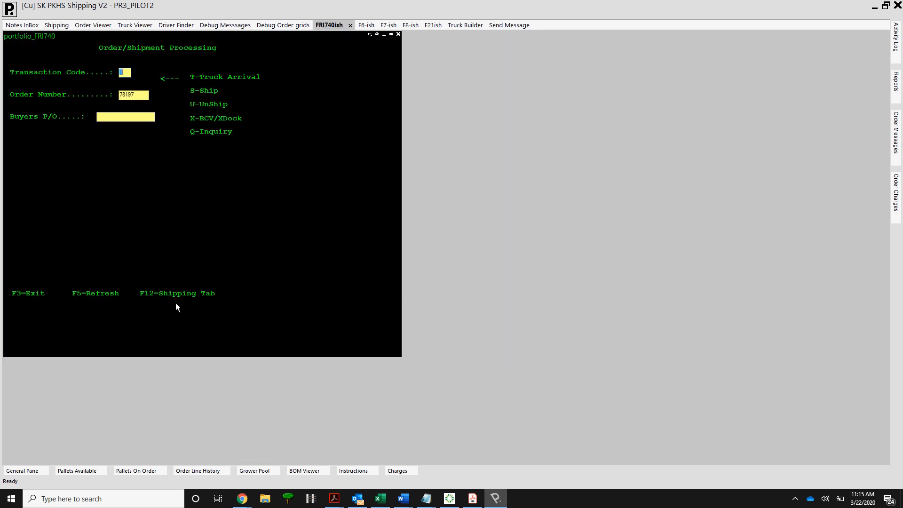
{"action": "key", "text": "F12"}
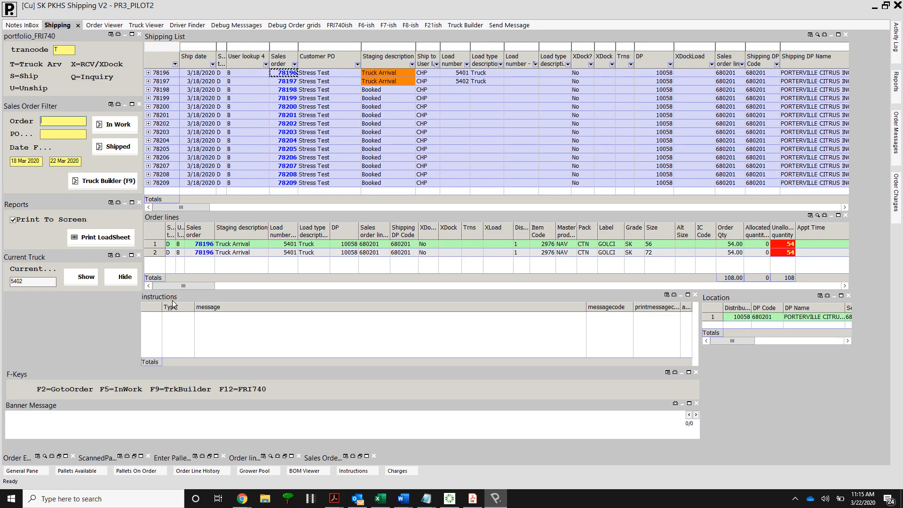
{"action": "left_click", "coordinate": [286, 74]}
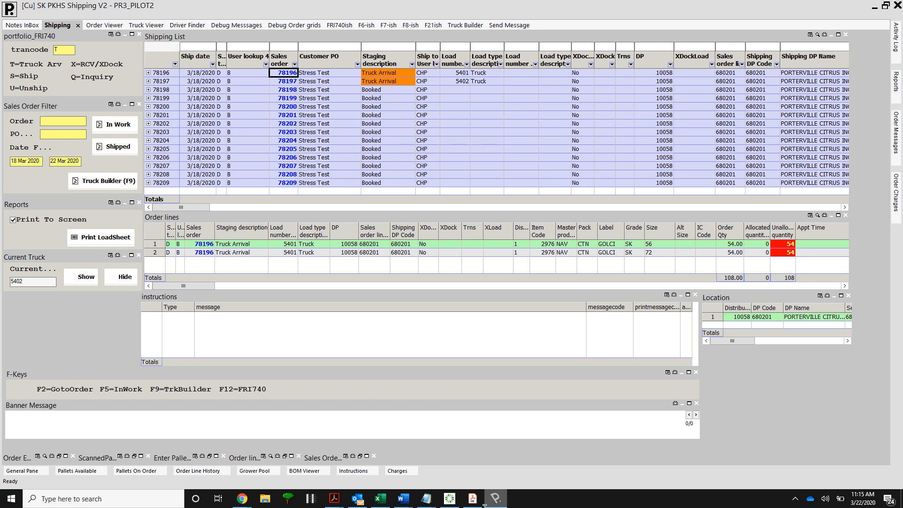
{"action": "left_click", "coordinate": [450, 501]}
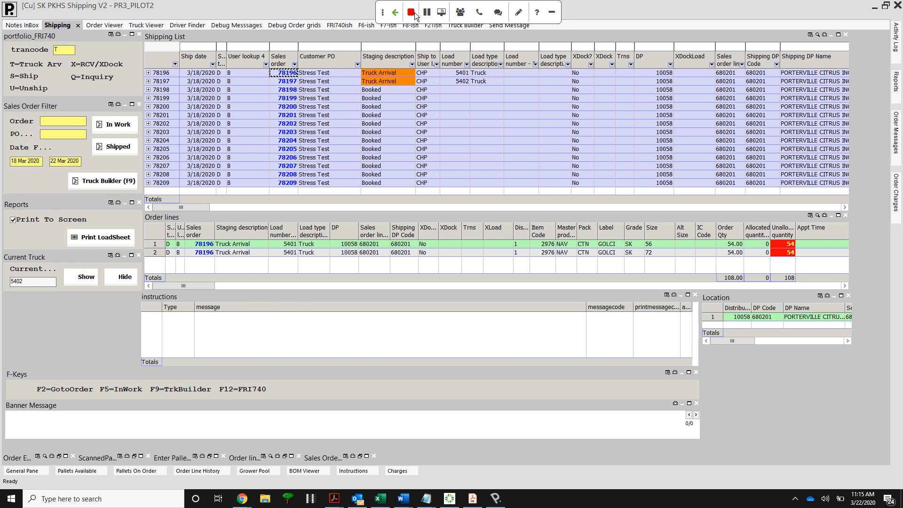